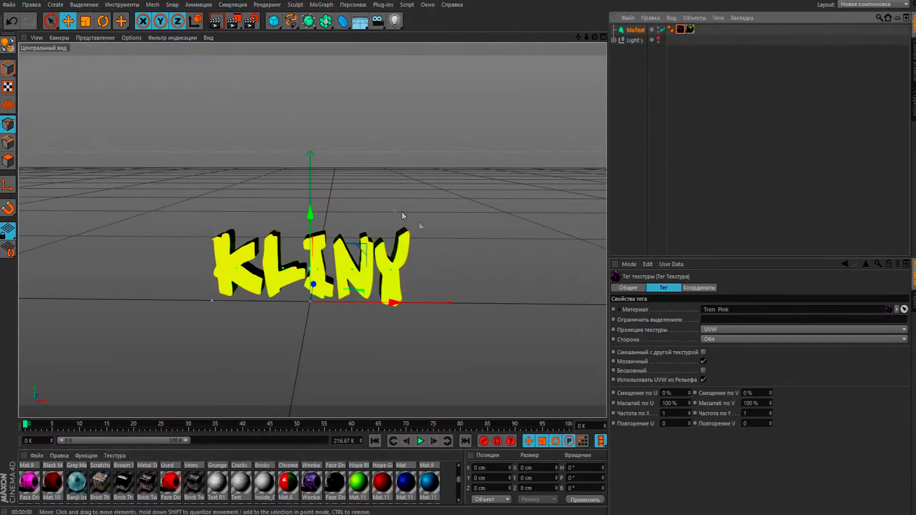
Fracture the KLINY MoText into shattered letter pieces with the Thrausi plug-in.
left_click(383, 5)
mouse_move(410, 64)
left_click(528, 67)
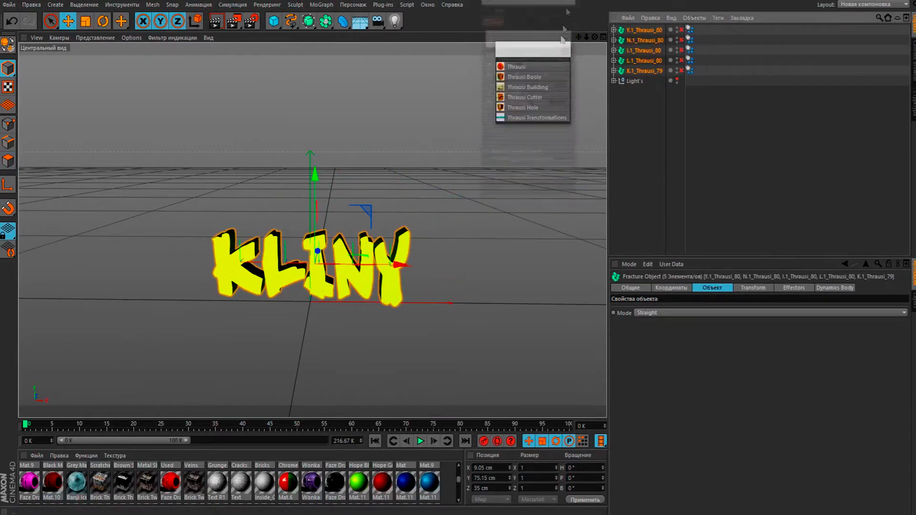
Add a Random effector with 13 % strength to the five fractured letter objects.
left_click(321, 4)
mouse_move(339, 43)
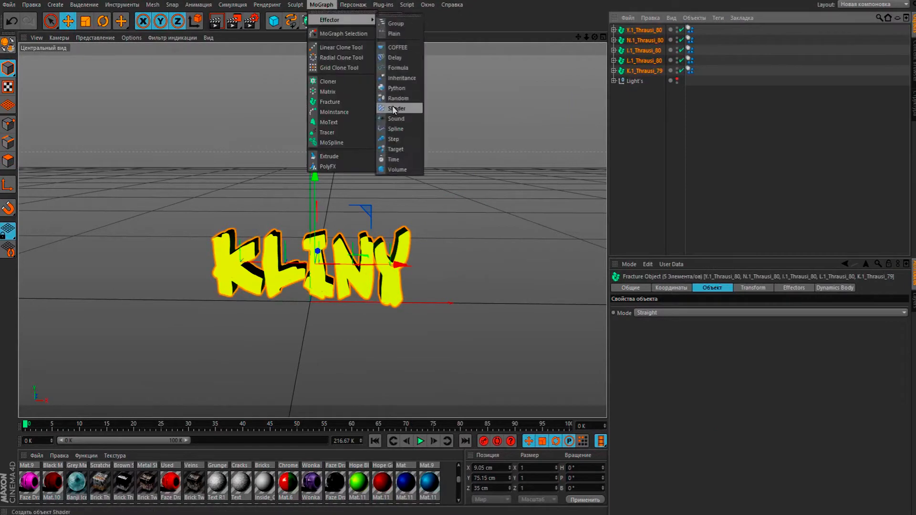
left_click(398, 91)
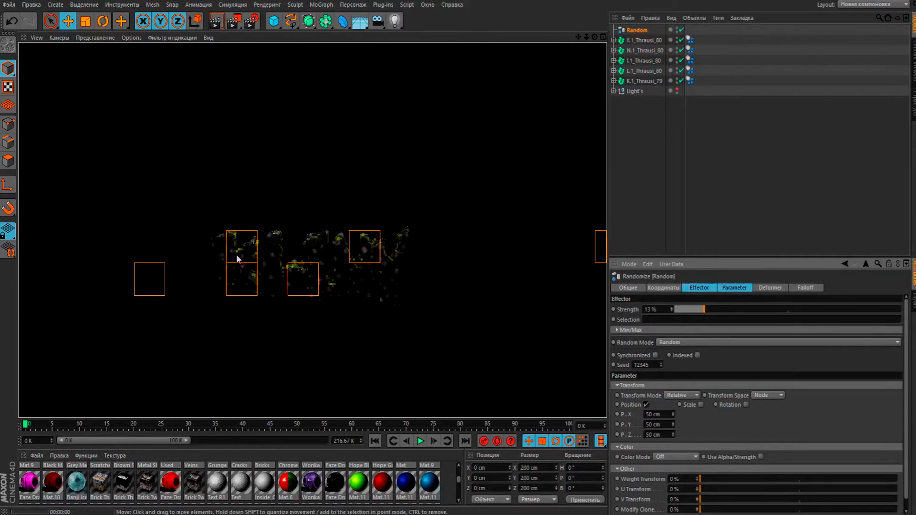
Set up the render settings: choose the desktop PNG output file and configure Global Illumination.
key("ctrl+b")
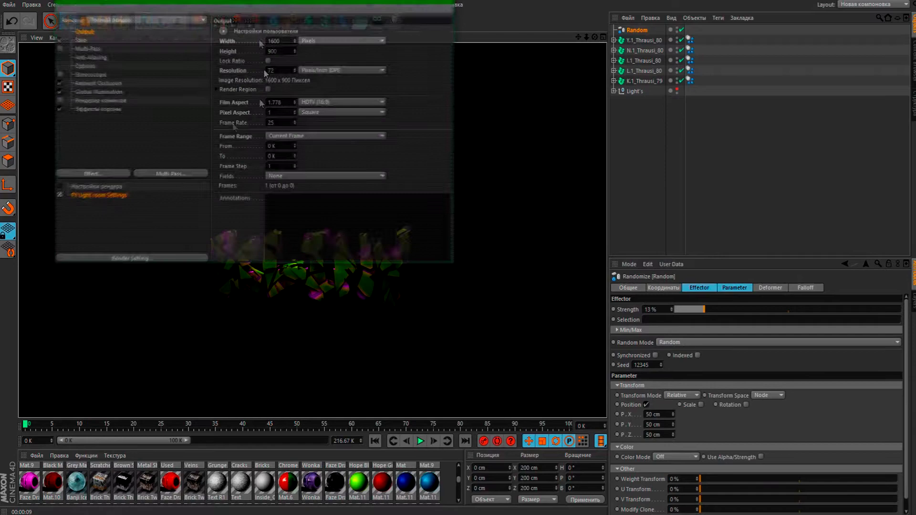
left_click(442, 50)
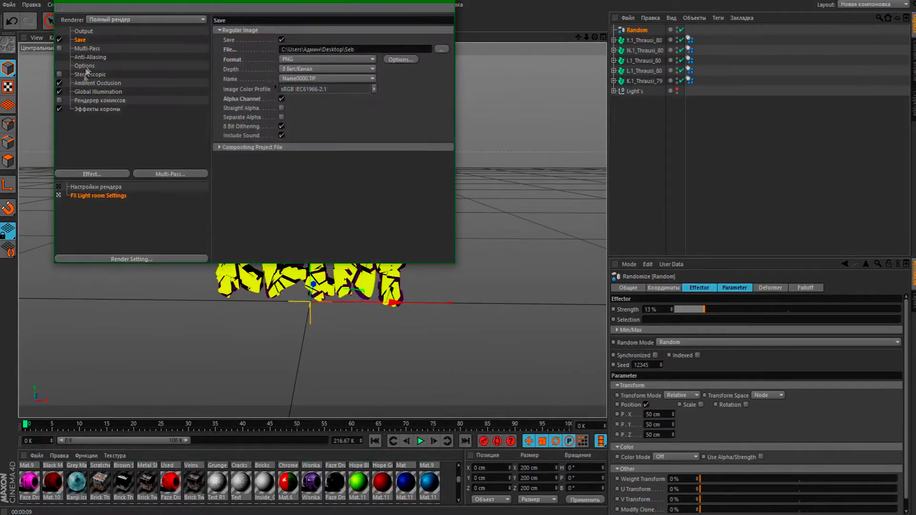
left_click(98, 92)
left_click(329, 33)
left_click(370, 32)
left_click(444, 2)
Render the shattered text to the Picture Viewer, overwriting Seb.png, and save the rendered image.
left_click(234, 21)
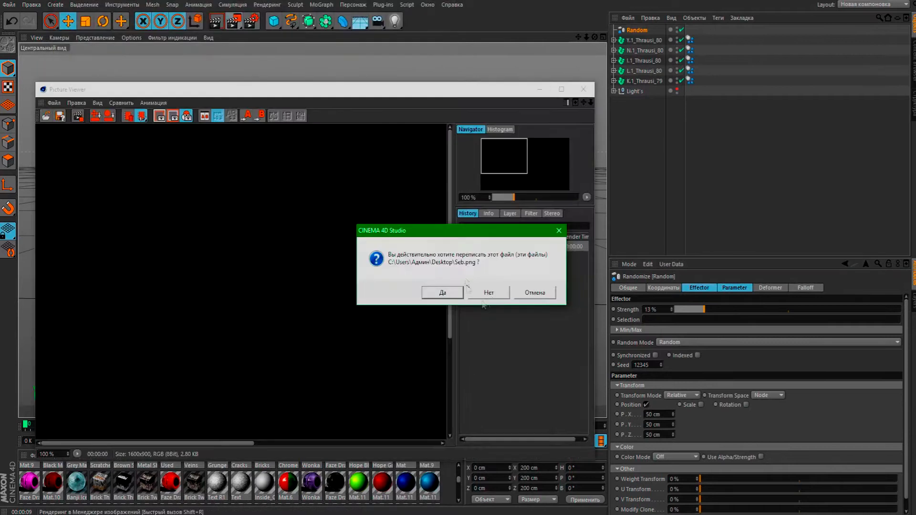
left_click(441, 292)
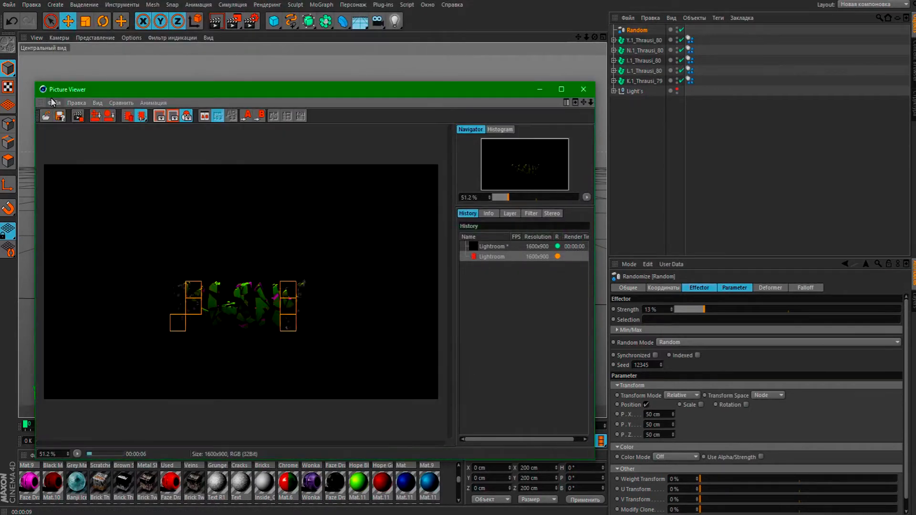
left_click(63, 129)
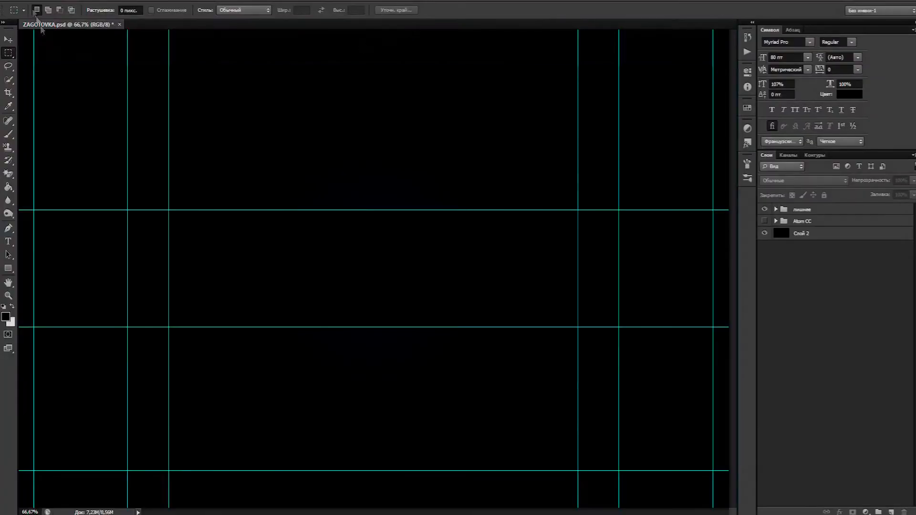
Switch to Photoshop, open HI.png and place the KLINY render in the middle of the ZAGOTOVKA.psd banner.
key("alt+f")
left_click(41, 21)
type("HI")
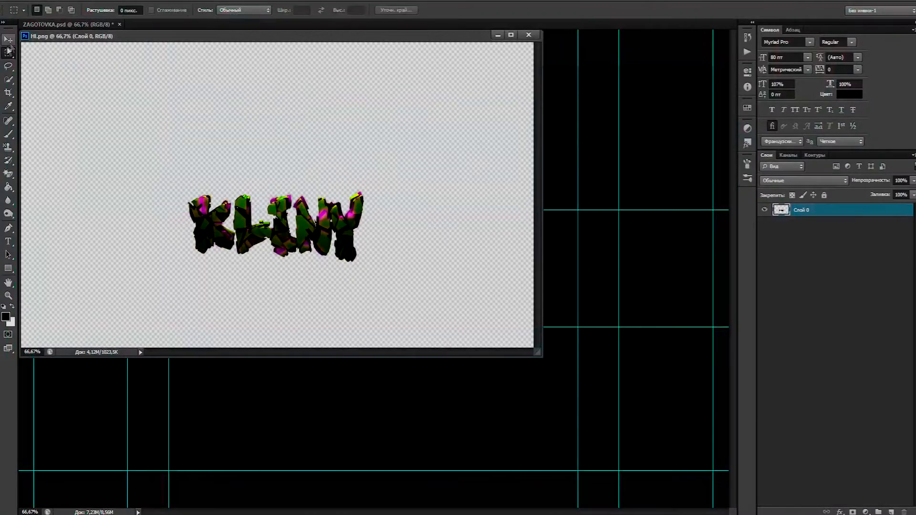
left_click_drag(276, 236, 592, 258)
key("ctrl+w")
left_click_drag(537, 282, 332, 280)
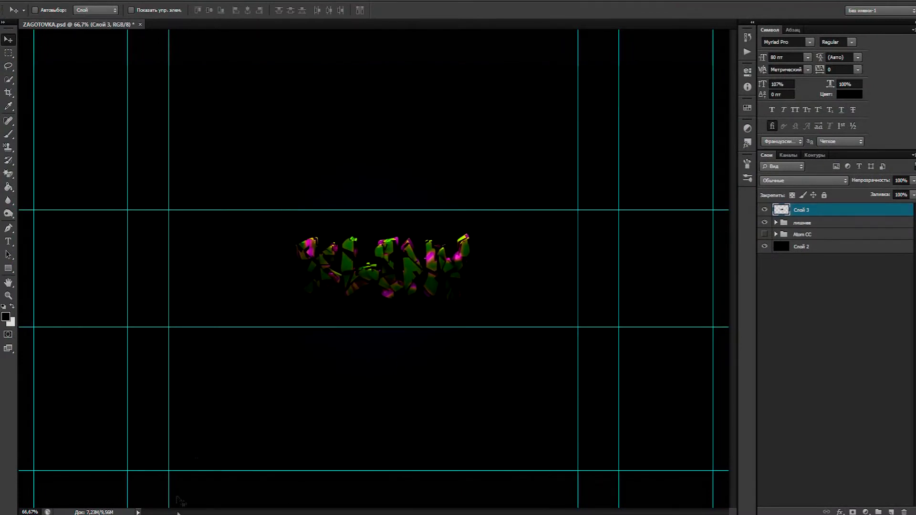
Try colour correction group 1 from the CC group of Plethora by Link.psd on the ZAGOTOVKA banner.
mouse_move(198, 514)
left_click(133, 488)
left_click_drag(258, 65, 244, 70)
left_click(776, 210)
left_click(764, 222)
left_click(764, 234)
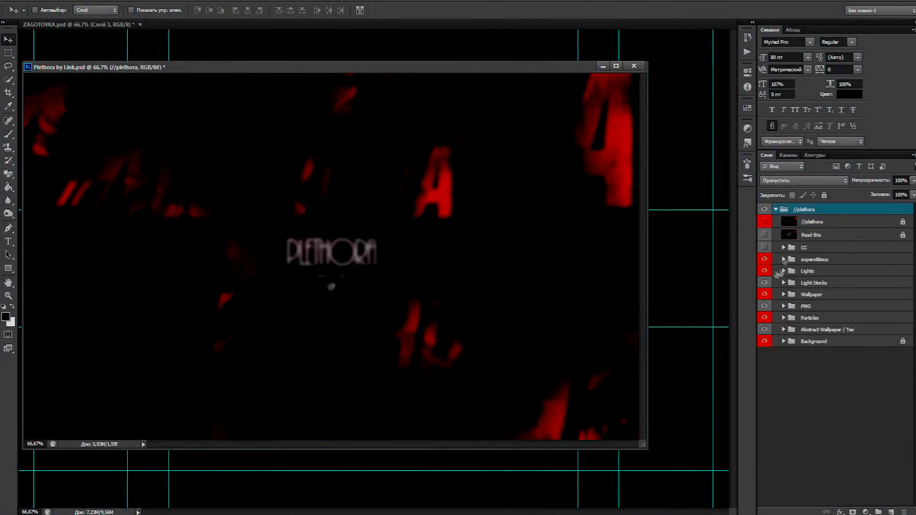
left_click(784, 247)
left_click_drag(825, 263, 692, 205)
left_click(604, 66)
left_click(764, 209)
left_click(764, 209)
left_click(764, 210)
Try colour correction group 2 from Plethora by Link.psd on the ZAGOTOVKA banner.
mouse_move(198, 514)
left_click(537, 472)
left_click_drag(809, 268, 696, 286)
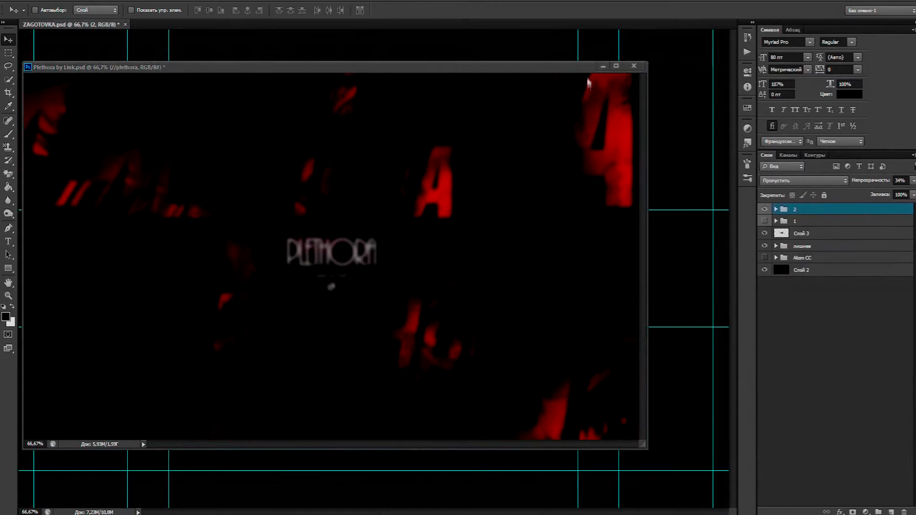
left_click(603, 66)
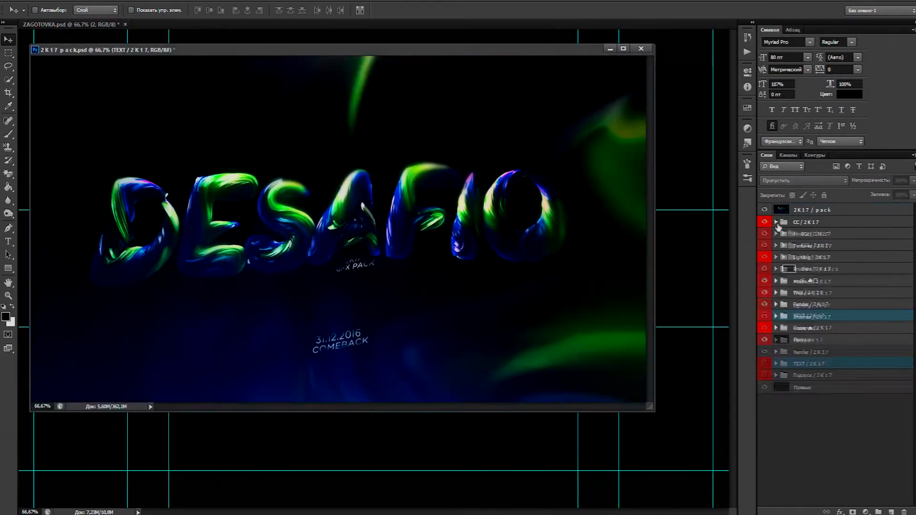
Copy the CC3 / 2K17 colour correction group from the 2K17 pack into the ZAGOTOVKA banner and compare its effect.
left_click_drag(807, 260, 679, 278)
left_click(450, 189)
left_click(610, 48)
left_click(764, 210)
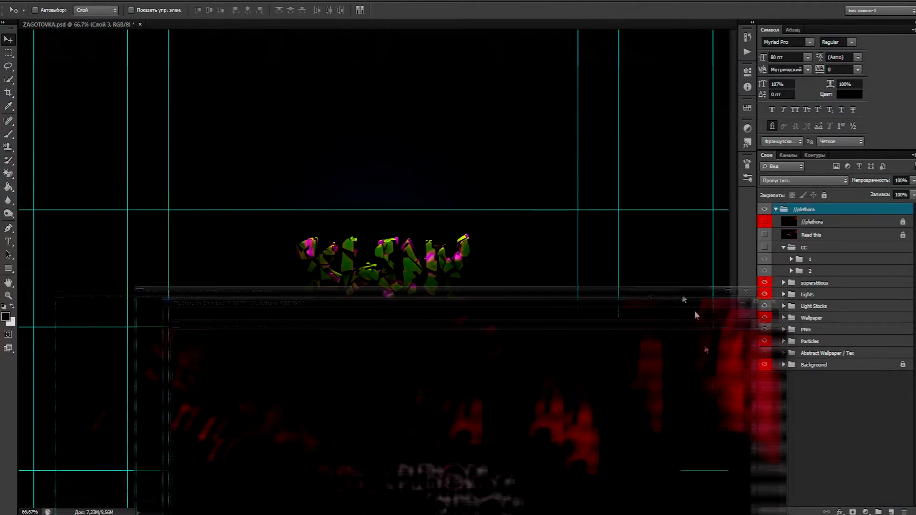
Examine the light groups in Plethora by Link.psd and preview the Lighting layers of the 2K17 pack.
left_click(783, 306)
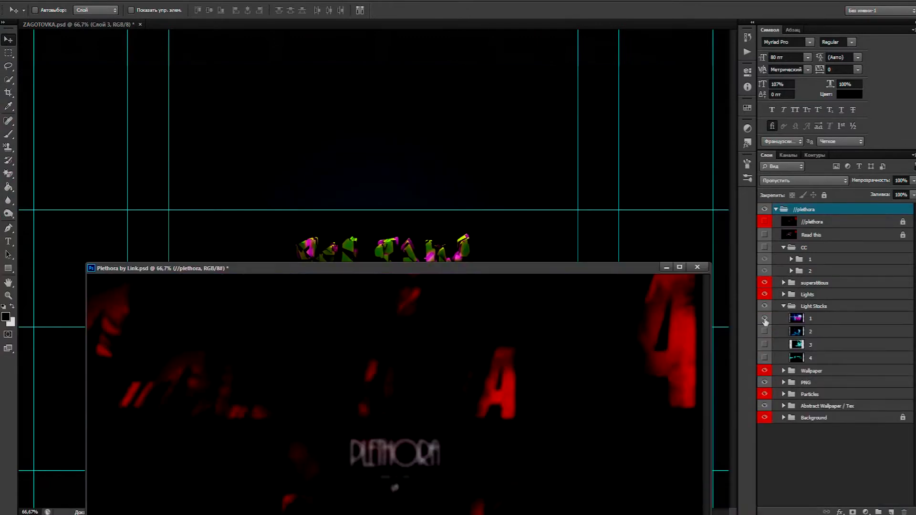
left_click(783, 295)
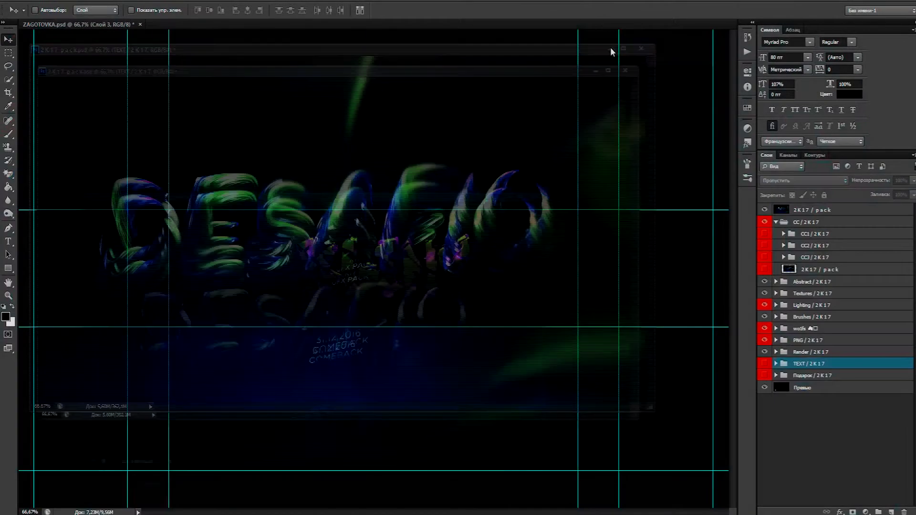
left_click(157, 487)
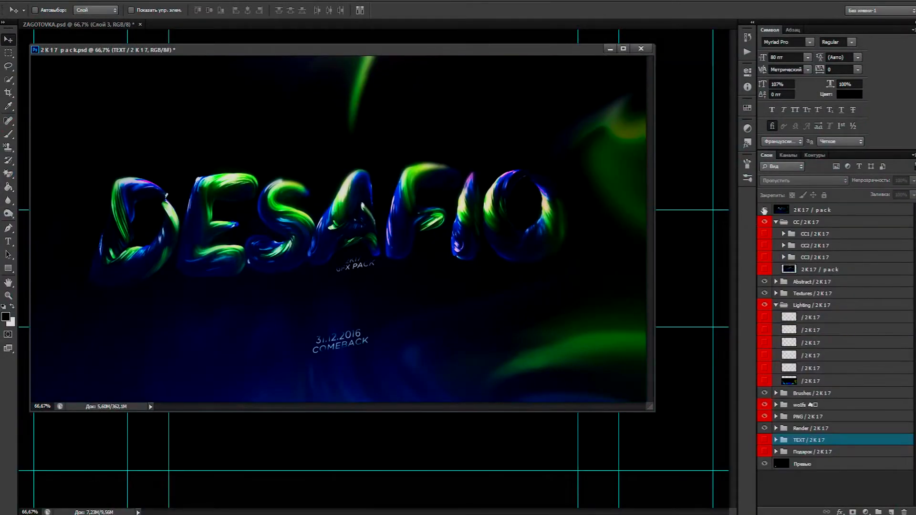
left_click(764, 211)
left_click(766, 342)
left_click(766, 343)
left_click(766, 369)
left_click(765, 369)
left_click(766, 379)
left_click(766, 380)
Copy the fifth layer of the Lighting / 2K17 group into the ZAGOTOVKA banner.
left_click(765, 368)
left_click(764, 368)
left_click(765, 368)
left_click_drag(817, 367, 686, 360)
left_click(611, 49)
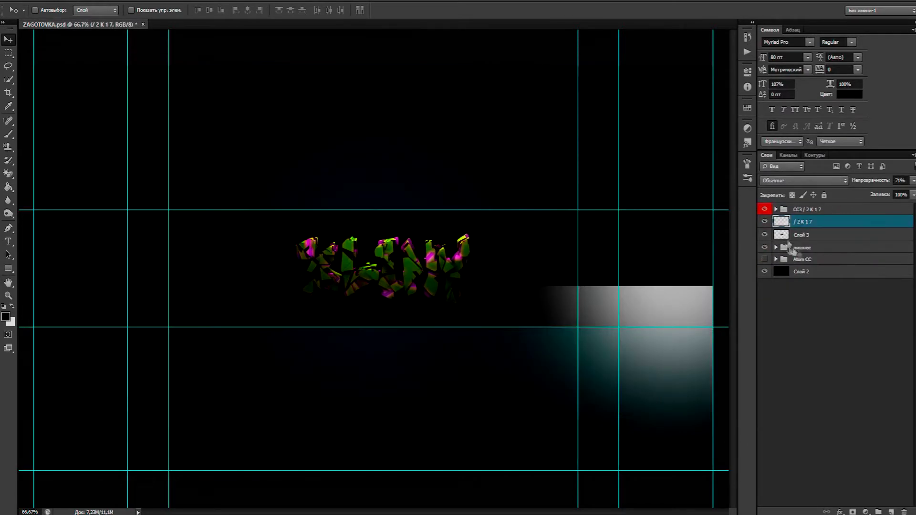
Move the лишнее group to the top of the layer stack.
left_click_drag(790, 249, 804, 205)
left_click_drag(639, 317, 501, 259)
key("ctrl+z")
Turn the white light layer upside down and place it centred beneath the KLINY text.
left_click(803, 235)
left_click_drag(642, 322, 454, 359)
key("ctrl+t")
right_click(390, 374)
left_click(440, 354)
left_click(481, 11)
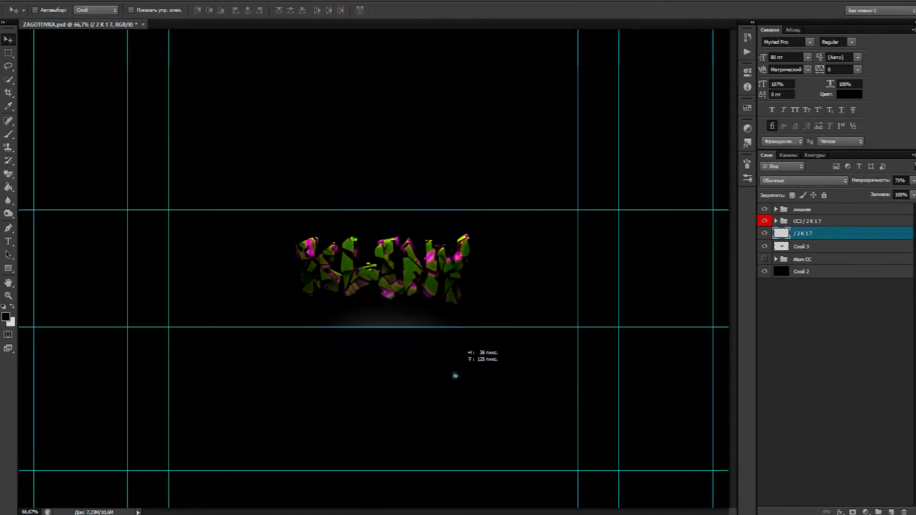
Open the FIRE/LAVA/WATER/TREES group inside the superstitious group of Plethora by Link.psd.
left_click(305, 514)
left_click(559, 487)
left_click(783, 295)
left_click(783, 283)
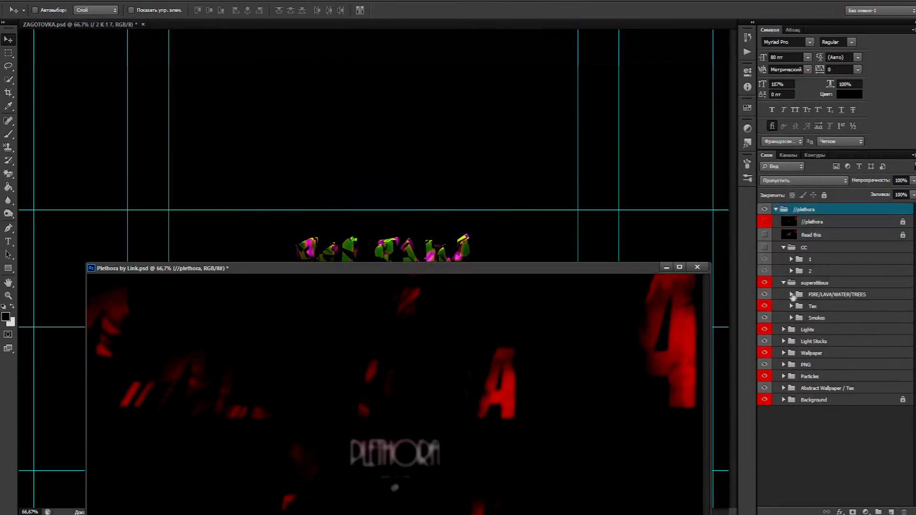
left_click(791, 294)
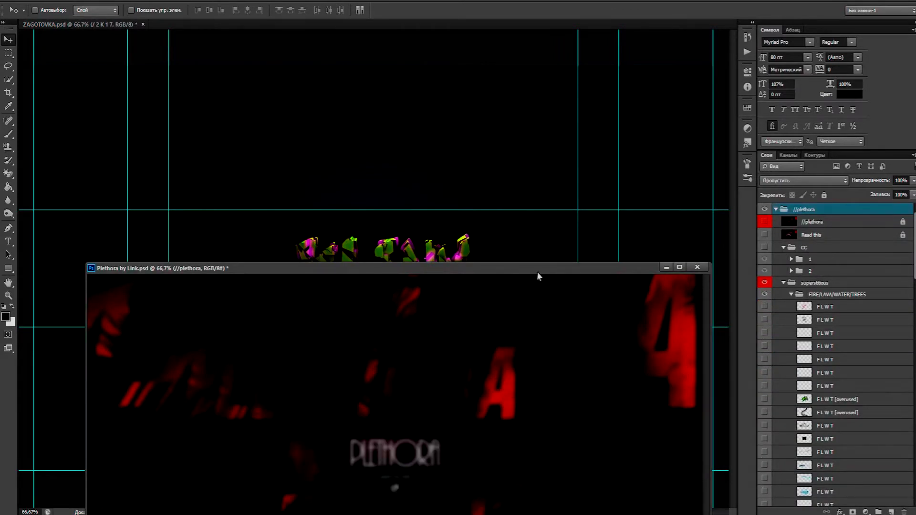
left_click_drag(538, 277, 527, 223)
scroll(764, 481, "down", 3)
scroll(764, 501, "down", 3)
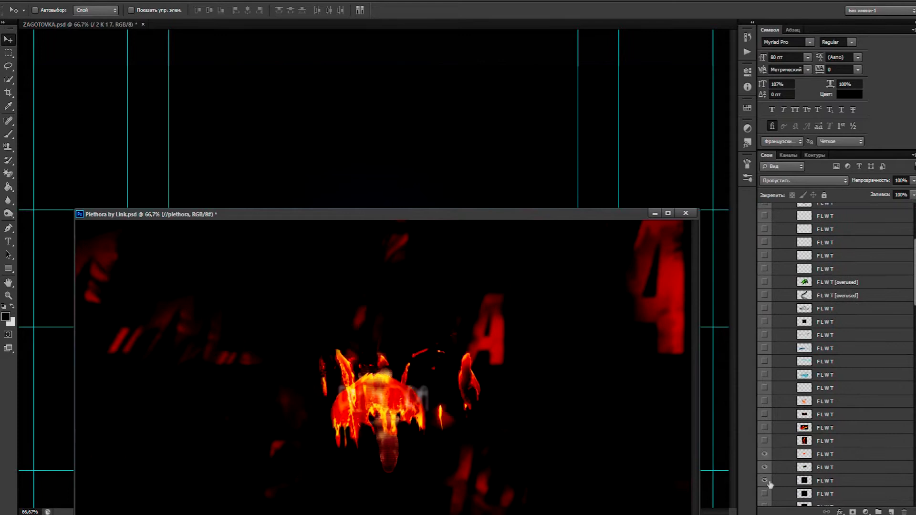
scroll(764, 472, "down", 2)
Preview the F L W T fire layers and copy the red flame layer into the ZAGOTOVKA banner.
left_click(764, 465)
left_click(765, 465)
left_click(765, 470)
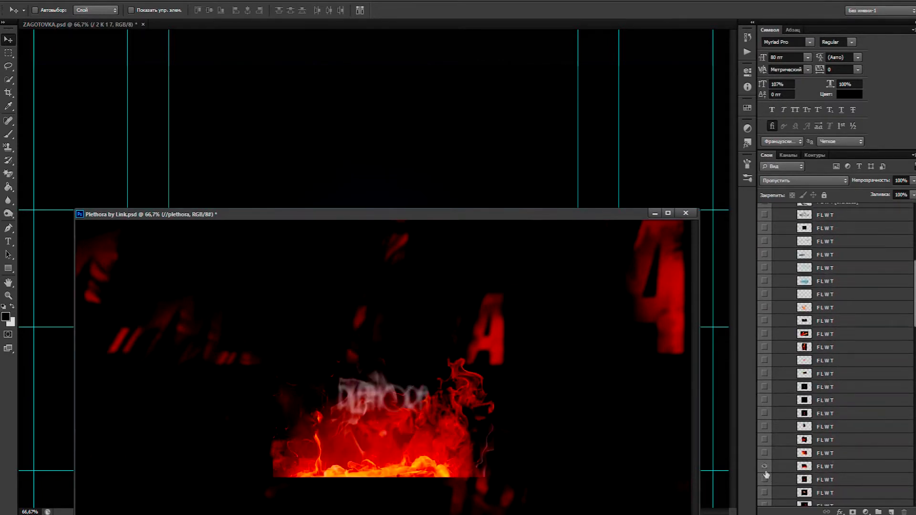
left_click(765, 471)
scroll(765, 471, "down", 1)
left_click(764, 472)
left_click(765, 459)
left_click(765, 457)
left_click(765, 447)
left_click(765, 434)
left_click(765, 434)
left_click(767, 421)
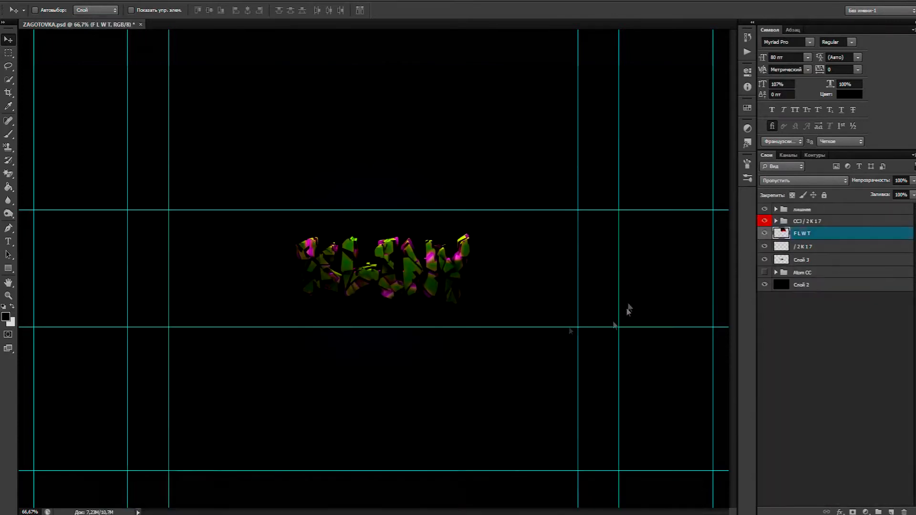
Rotate the red fire layer and fit it against the left end of the banner strip.
left_click_drag(491, 321, 366, 427)
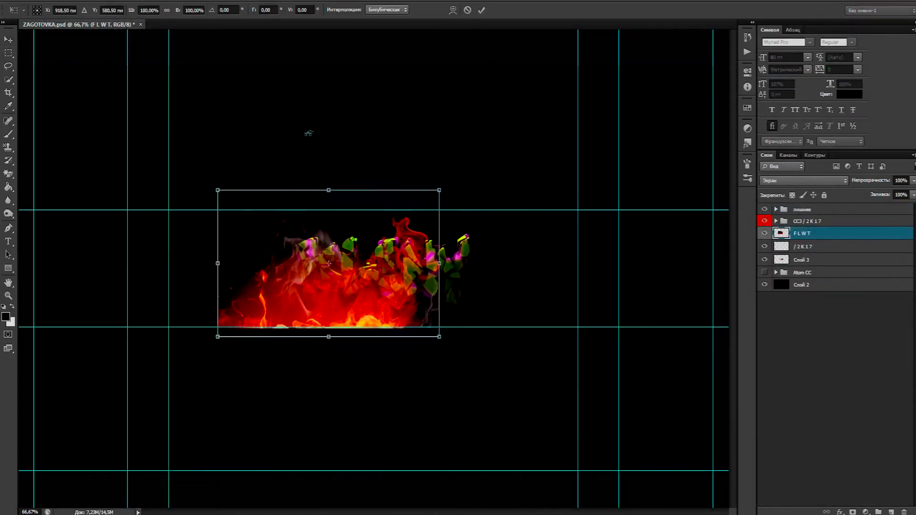
left_click_drag(419, 229, 44, 281)
key("ctrl+z")
left_click(482, 10)
Duplicate the fire layer, move the copy to the banner's right end and flip it horizontally and vertically.
right_click(812, 233)
left_click(725, 200)
left_click(557, 152)
left_click_drag(66, 248, 664, 327)
key("ctrl+t")
right_click(660, 284)
left_click(694, 438)
right_click(673, 284)
left_click(701, 450)
key("Return")
Merge the two fire layers and set the merged layer's opacity to 23%.
right_click(817, 250)
left_click(749, 396)
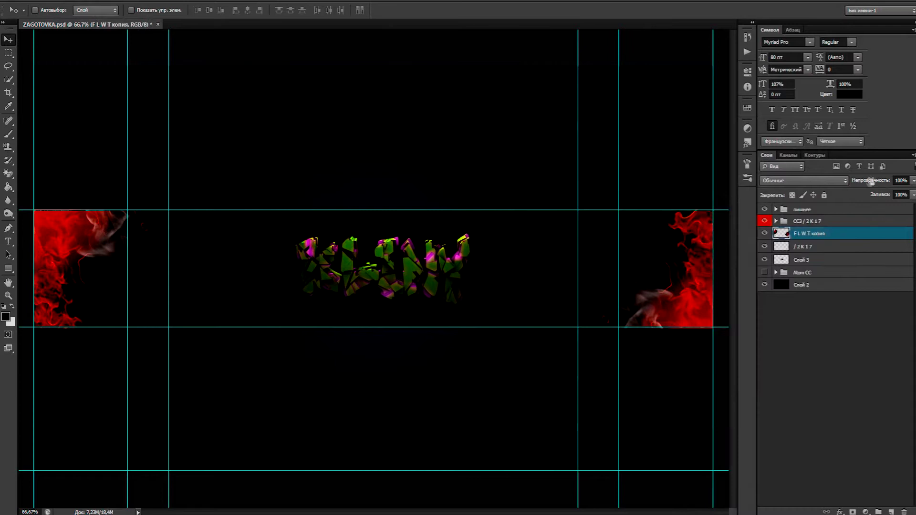
left_click_drag(871, 181, 886, 185)
Preview the layers of the wolfs group in the 2K17 pack to look for a smoke effect.
mouse_move(191, 514)
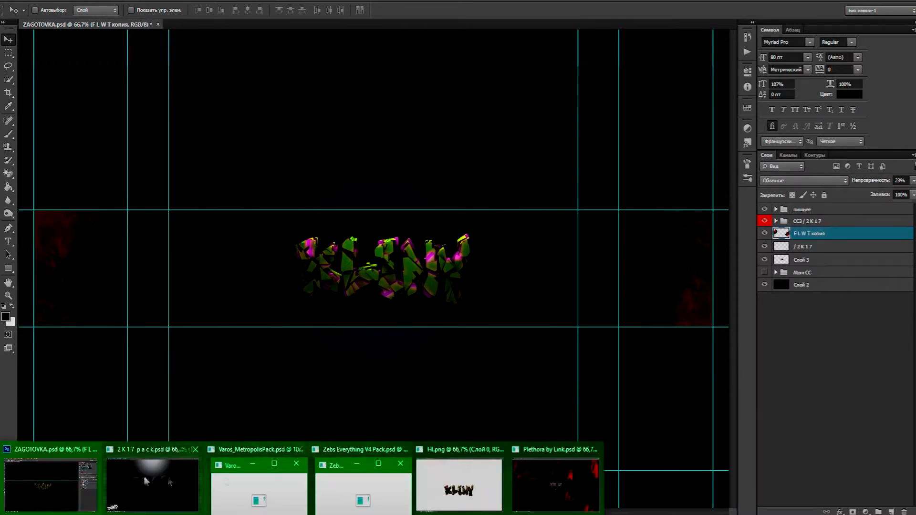
left_click(154, 482)
left_click(766, 381)
left_click(766, 381)
left_click(775, 405)
left_click(765, 418)
left_click(765, 418)
left_click(765, 430)
left_click(765, 431)
left_click(765, 469)
left_click(765, 469)
Copy the Group 1 copy 2 smoke layer from the 2K17 pack into the ZAGOTOVKA banner.
left_click(765, 456)
left_click(765, 456)
left_click_drag(811, 455, 673, 430)
left_click(610, 49)
Roughly position and transform the smoke layer and set its blending mode to Linear Dodge (Add).
left_click_drag(530, 360, 341, 300)
key("ctrl+t")
left_click_drag(365, 192, 551, 330)
left_click_drag(557, 307, 435, 258)
left_click(821, 180)
left_click(838, 289)
Rotate the smoke layer to about 142° and place it over the right end of the banner.
left_click_drag(467, 186, 474, 96)
left_click_drag(385, 224, 420, 224)
left_click_drag(523, 130, 492, 262)
left_click_drag(552, 274, 693, 215)
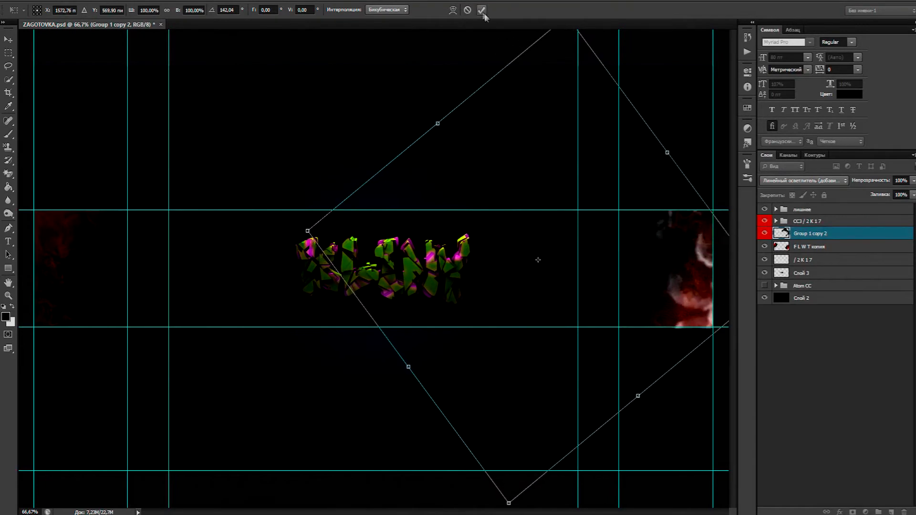
left_click(481, 11)
Duplicate the smoke layer, flip the copy horizontally and place it at the banner's left end.
right_click(809, 233)
left_click(740, 203)
key("Return")
left_click_drag(705, 271, 162, 289)
key("ctrl+t")
right_click(165, 289)
left_click(233, 442)
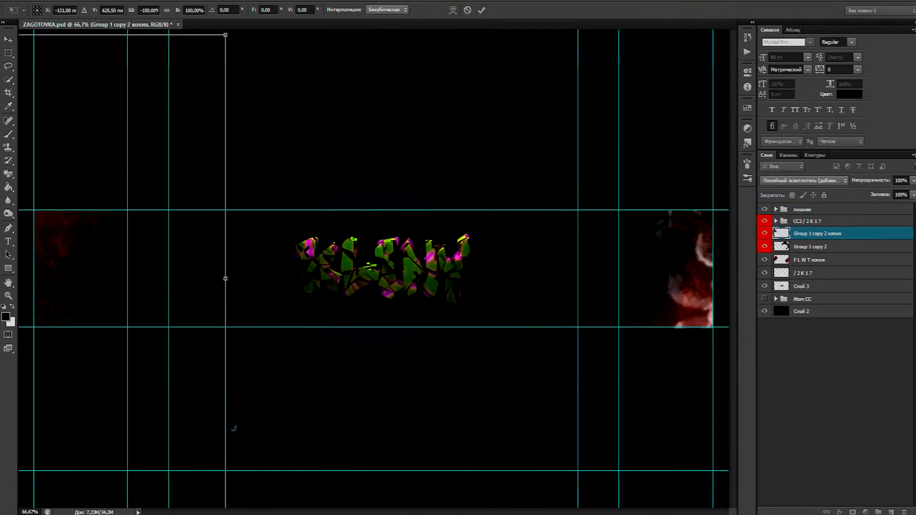
left_click_drag(234, 282, 279, 313)
left_click(482, 10)
Preview the Glitch layers in Varos_MetropolisPack.psd and copy a Glitch texture into the ZAGOTOVKA banner.
mouse_move(252, 514)
left_click(260, 484)
left_click(783, 280)
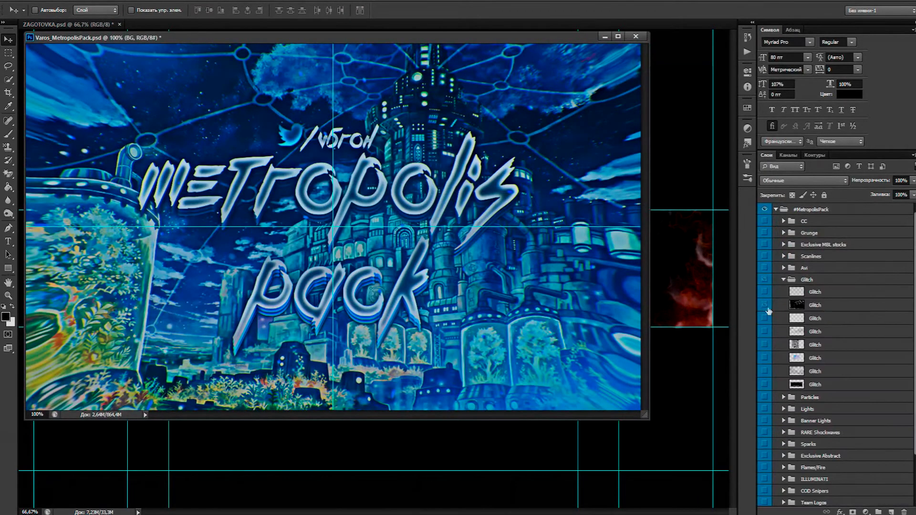
left_click(767, 319)
left_click(766, 320)
left_click(767, 332)
left_click(767, 334)
left_click(766, 345)
left_click(766, 345)
left_click_drag(694, 370, 694, 370)
Scale the Glitch layer to fill the banner strip between the outer guides and set its opacity to 17%.
key("ctrl+t")
left_click_drag(577, 203, 715, 208)
left_click_drag(713, 355, 713, 328)
left_click_drag(226, 327, 34, 327)
left_click(481, 10)
left_click_drag(879, 182, 873, 188)
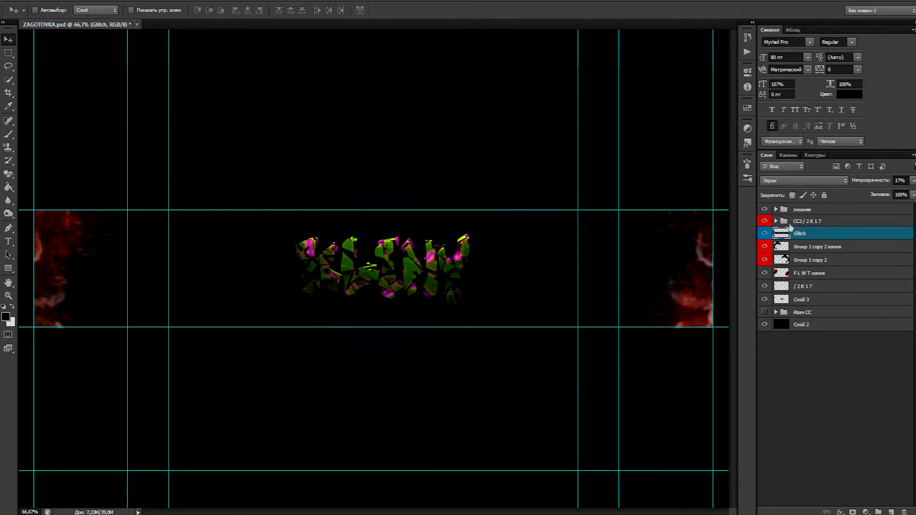
Move the Atom CC group directly below лишнее, enable its BLUE variant and hide the CC3 / 2K17 group.
left_click_drag(813, 213, 806, 215)
left_click(776, 221)
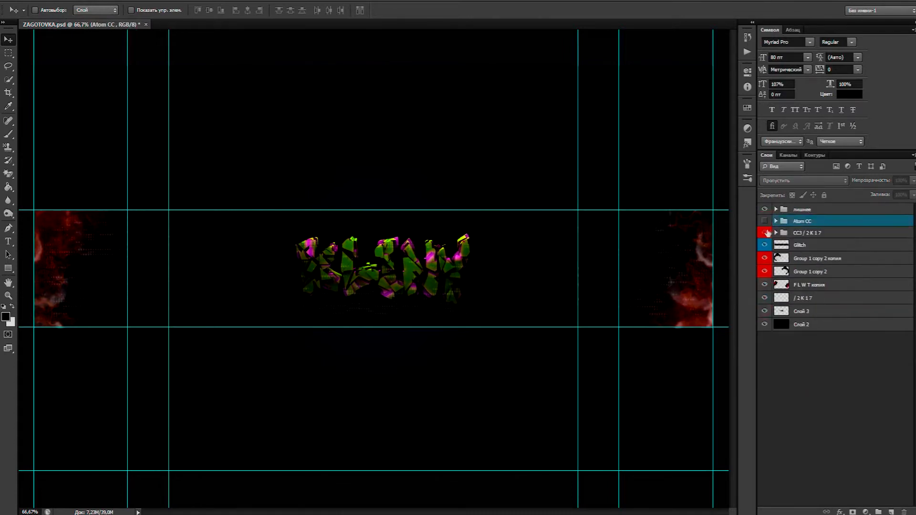
left_click(764, 292)
Adjust the fill of the Atom CC group and of the Group 1 copy 2 smoke layer.
left_click_drag(871, 198, 888, 197)
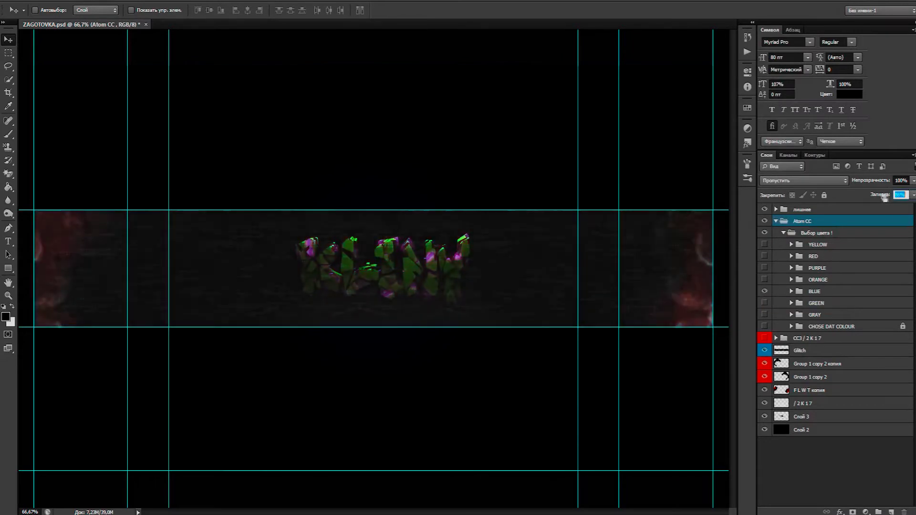
left_click(776, 222)
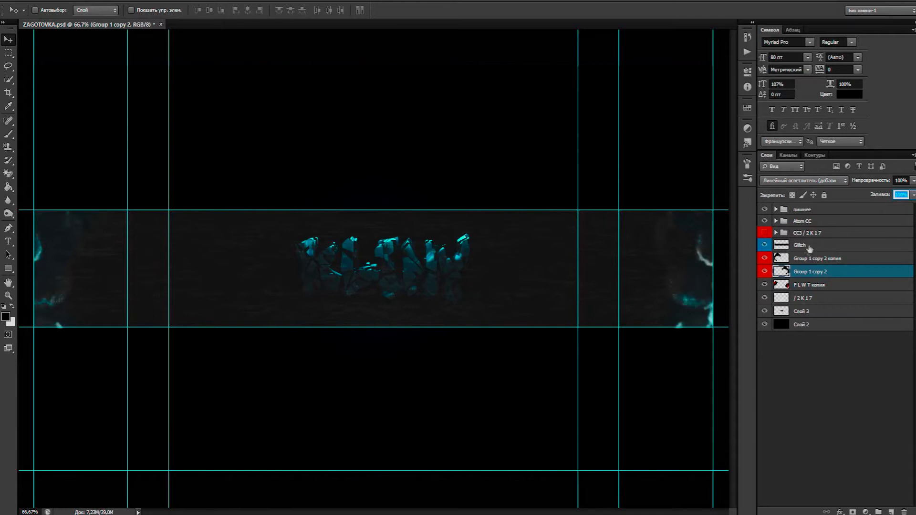
left_click_drag(881, 194, 903, 186)
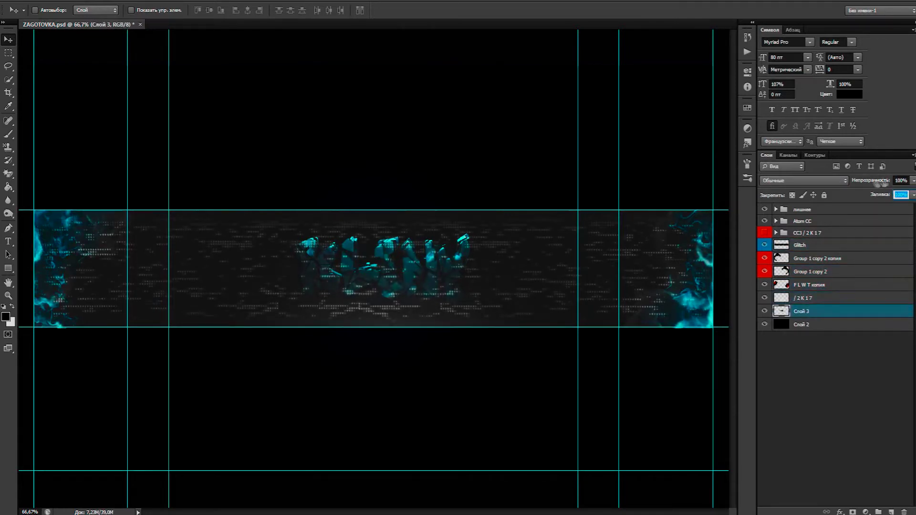
left_click(796, 181)
left_click(441, 257)
left_click_drag(800, 310, 801, 240)
left_click_drag(806, 310, 805, 315)
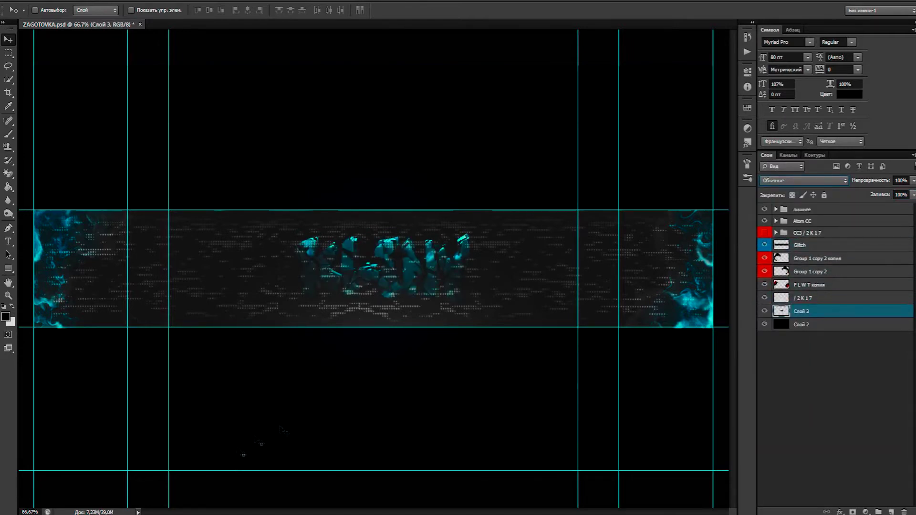
Switch to 2K17 pack.psd and examine the layers of its Textures / 2K17 group.
left_click(234, 514)
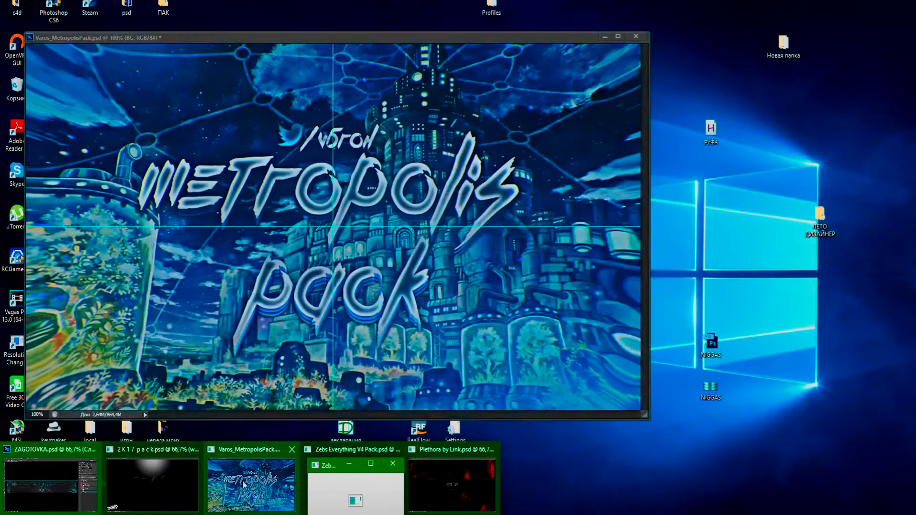
left_click(173, 486)
left_click(776, 305)
left_click(777, 293)
left_click(765, 305)
left_click(765, 306)
left_click(765, 330)
left_click(765, 355)
left_click(765, 408)
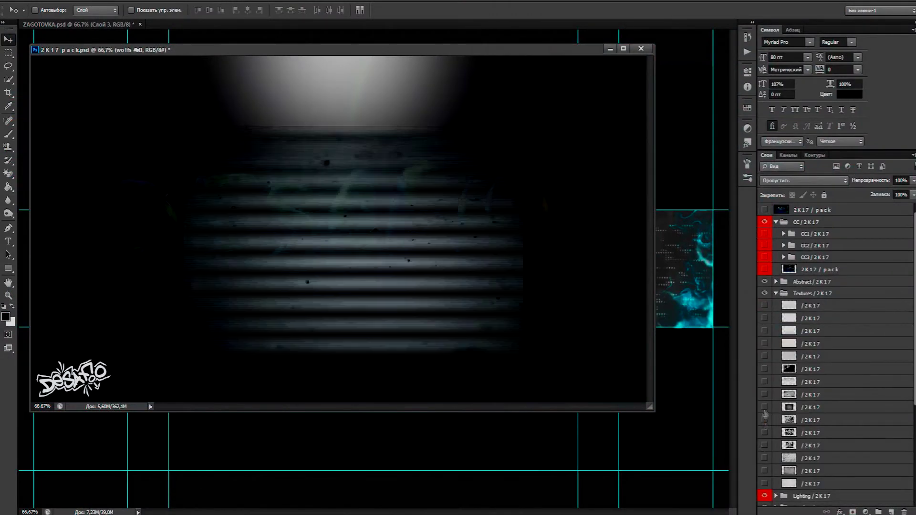
left_click(765, 408)
left_click(764, 459)
left_click(764, 460)
left_click(764, 483)
left_click(764, 483)
Preview other / 2K17 effect layers in the pack and copy a glowing light layer into the ZAGOTOVKA banner.
left_click(776, 293)
left_click(777, 329)
left_click(776, 341)
left_click(765, 353)
left_click(764, 353)
left_click(766, 366)
left_click(766, 366)
left_click_drag(811, 366, 407, 265)
Duplicate the / 2K17i glow layer and free-transform the copy to change its orientation.
right_click(807, 309)
left_click(723, 201)
key("Return")
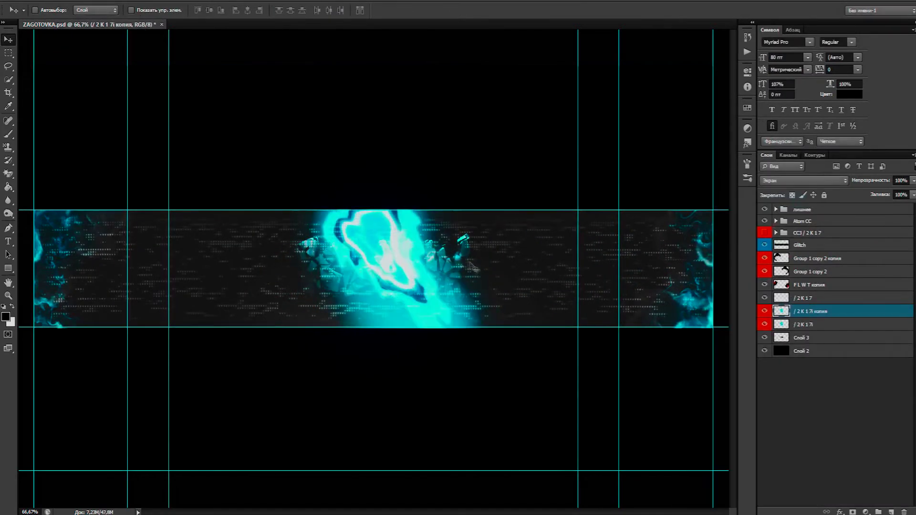
key("ctrl+t")
right_click(477, 269)
left_click(453, 389)
key("Return")
Merge the two glow layers and set the merged layer's blend mode to Экран (Screen).
right_click(811, 311)
left_click(711, 395)
left_click_drag(883, 182, 856, 185)
left_click(820, 181)
left_click(786, 273)
Move and resize the merged glow over the area left of the text and set its opacity to 20%.
left_click_drag(400, 293, 308, 296)
key("ctrl+t")
left_click_drag(344, 106, 155, 266)
left_click_drag(273, 303, 243, 328)
key("Return")
key("2")
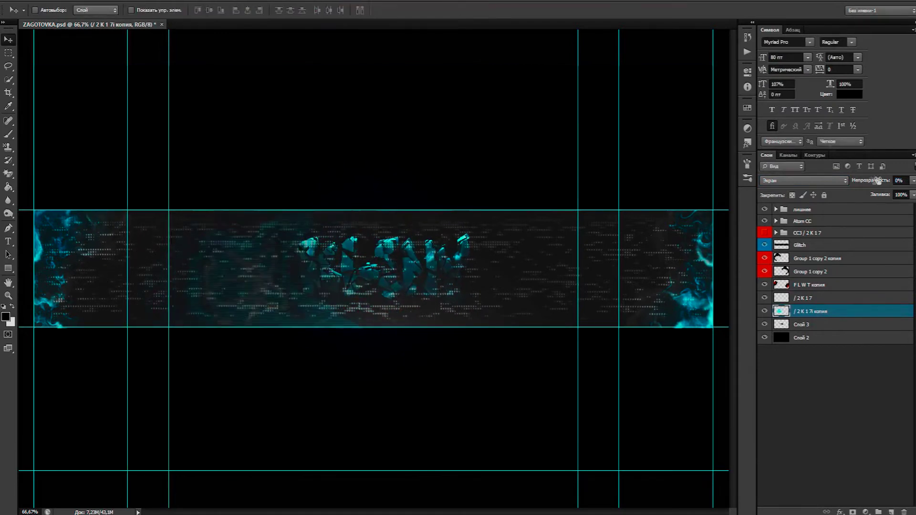
Duplicate the glow layer and move the copy to the right of the text.
right_click(808, 311)
left_click(715, 202)
key("Return")
left_click_drag(305, 289, 571, 284)
Flip the glow copy into place on the banner's right half and set both glow layers' opacity to 33%.
key("ctrl+t")
right_click(470, 242)
left_click(496, 392)
right_click(571, 284)
left_click(601, 450)
left_click(482, 10)
left_click_drag(459, 242, 514, 262)
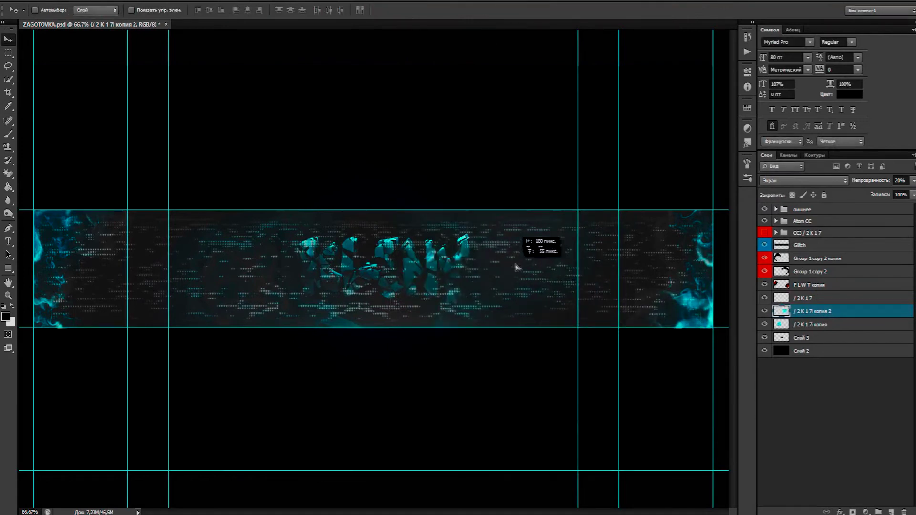
left_click_drag(872, 182, 876, 181)
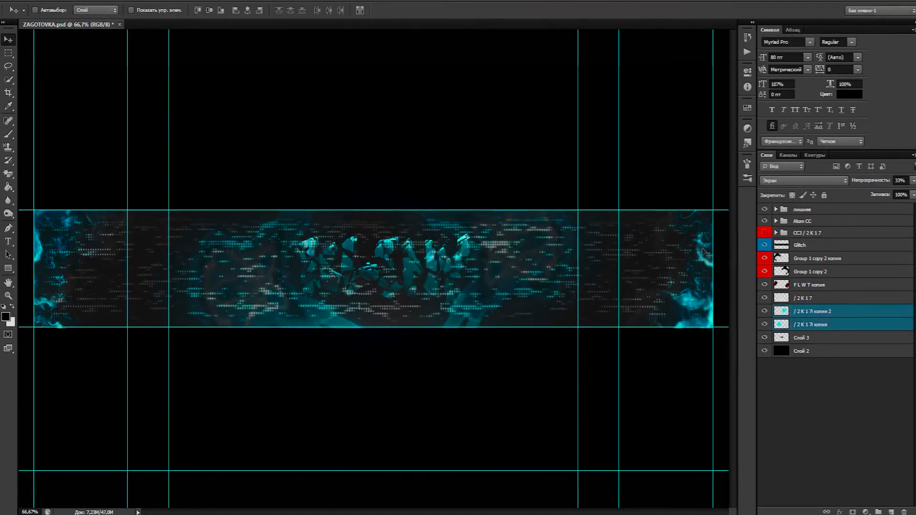
Preview the F L W T fire layers in Plethora by Link.psd and copy a flame layer into the ZAGOTOVKA banner.
mouse_move(435, 480)
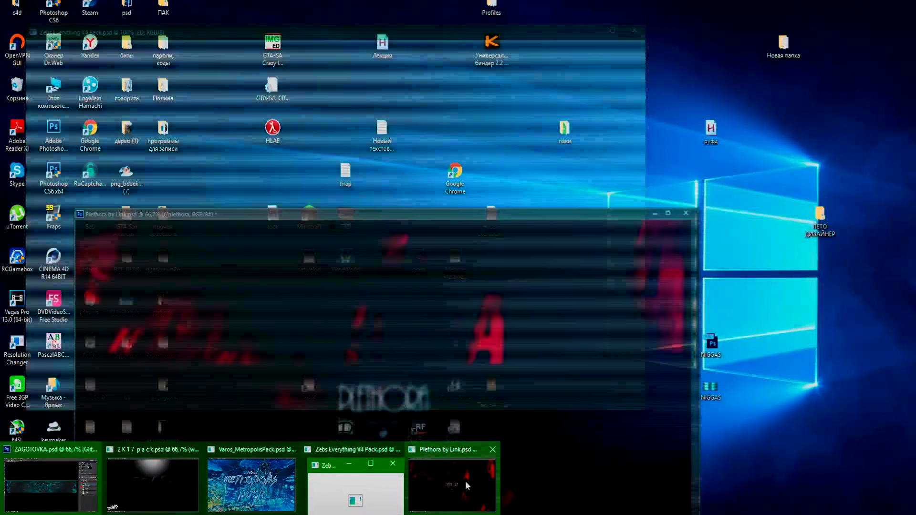
left_click(465, 481)
scroll(787, 353, "down", 10)
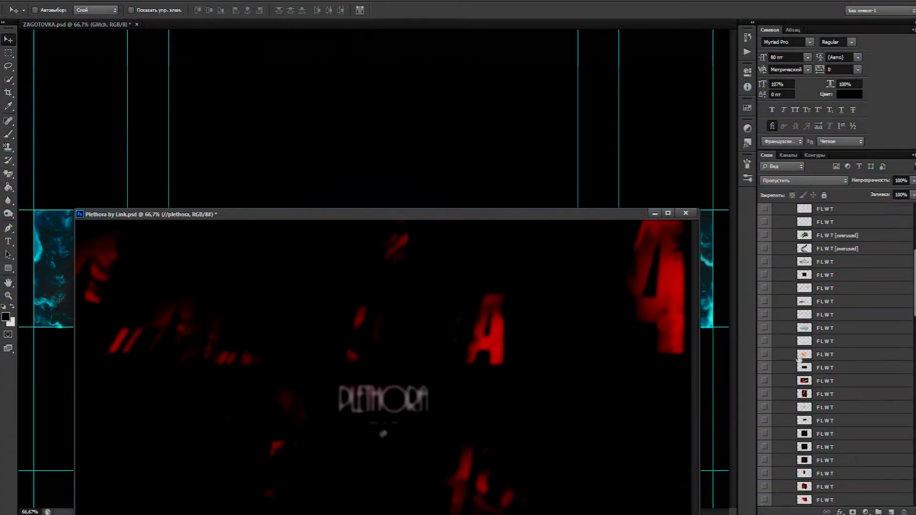
left_click(763, 364)
left_click(764, 364)
left_click(764, 376)
left_click(764, 376)
left_click(764, 388)
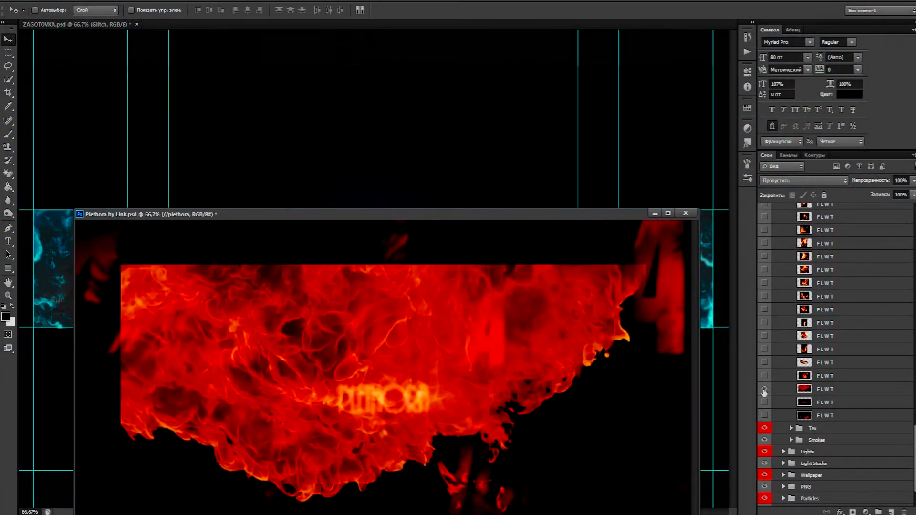
left_click(764, 389)
left_click(764, 403)
left_click(764, 402)
left_click_drag(802, 364, 601, 167)
left_click(653, 215)
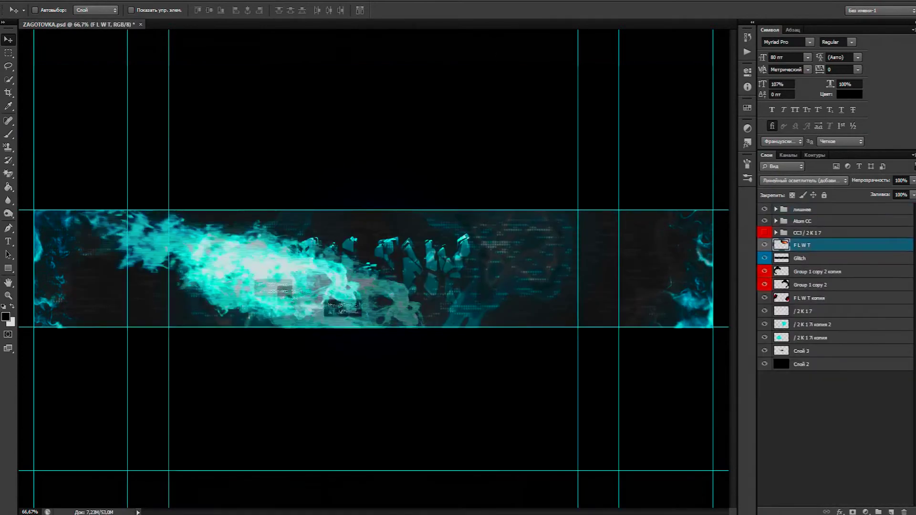
Position the flame over the banner's right half, duplicate it and move the copy to the left half.
left_click_drag(385, 235, 356, 307)
left_click_drag(356, 268, 618, 292)
right_click(805, 246)
left_click(745, 202)
left_click(551, 155)
left_click_drag(546, 279, 248, 293)
Flip the flame copy horizontally and shift it outward so it mirrors the flame on the right.
key("ctrl+t")
right_click(237, 291)
left_click(279, 440)
key("Return")
left_click_drag(254, 312, 213, 312)
Merge the two flame layers and set the result to Экран (Screen) blending at 30% opacity.
left_click(805, 258)
right_click(805, 253)
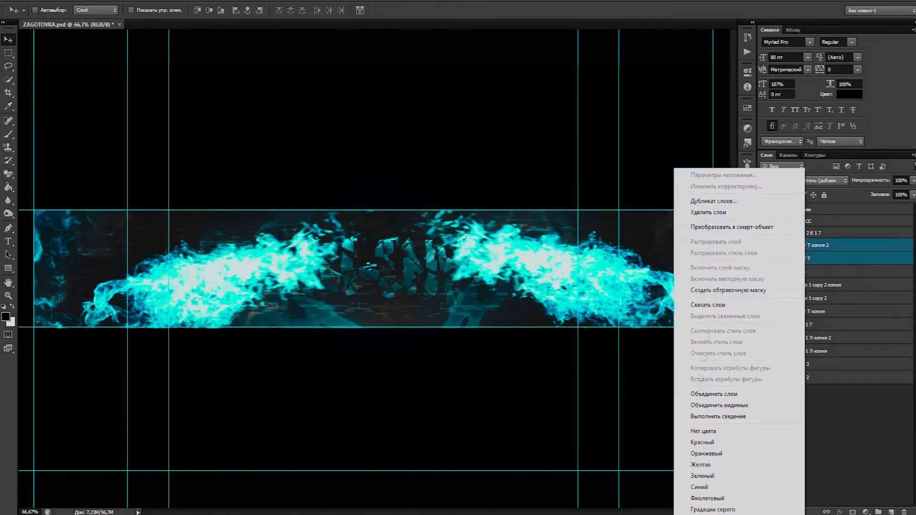
left_click(737, 294)
left_click(804, 181)
left_click(783, 262)
mouse_move(876, 181)
left_mouse_down()
mouse_move(866, 186)
mouse_move(884, 181)
left_mouse_up()
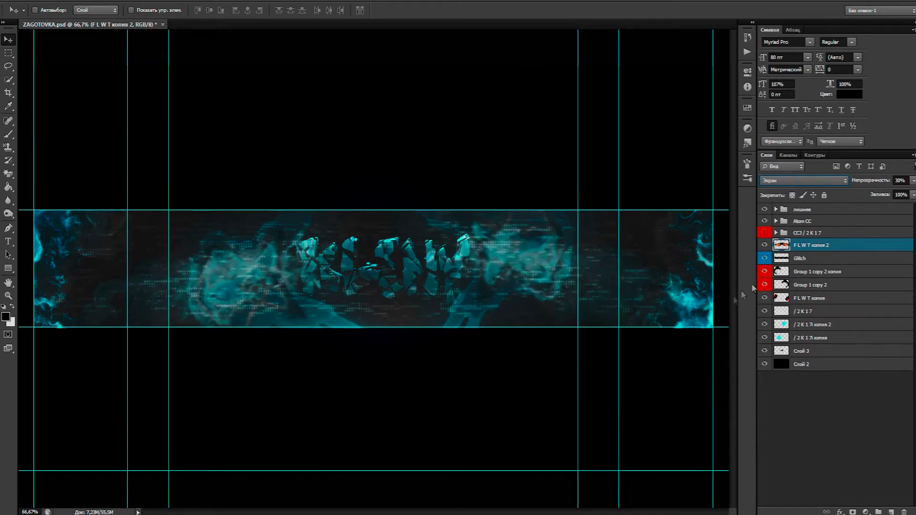
Preview layers of the 3D group in Zebs Everything V4 Pack.psd and copy Dust Particle into the ZAGOTOVKA banner.
left_click(329, 496)
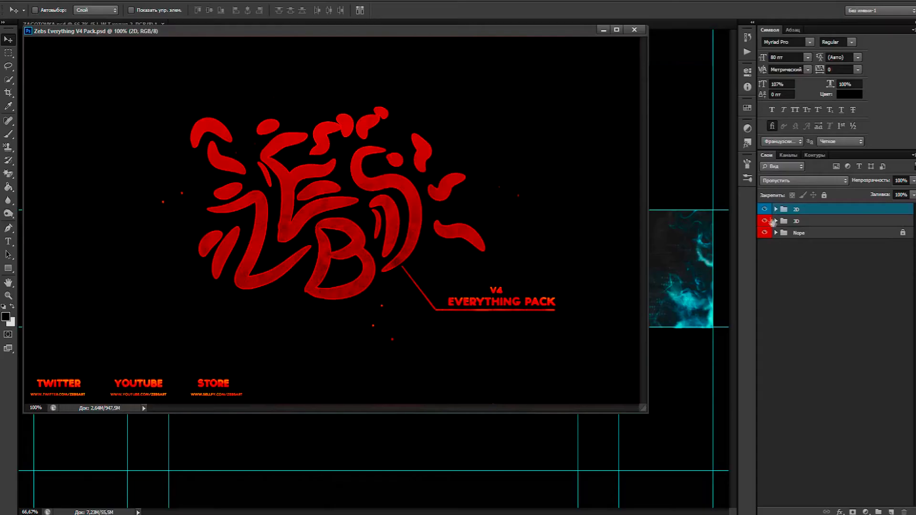
left_click(775, 222)
left_click(783, 257)
left_click(765, 308)
left_click(764, 308)
left_click(767, 334)
left_click(766, 335)
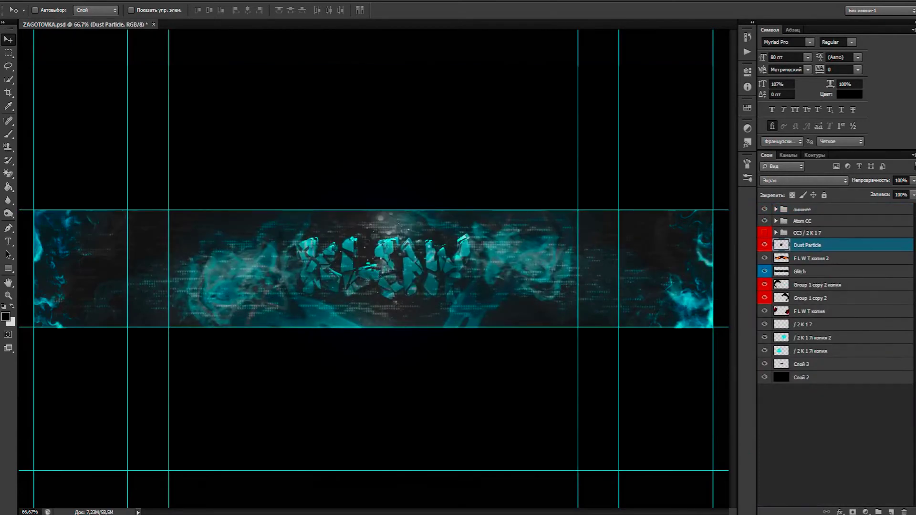
Enlarge the Dust Particle layer, centre it over the text and set its opacity to 85%.
left_click_drag(375, 278, 371, 281)
key("ctrl+t")
left_click_drag(405, 111, 488, 75)
key("Return")
left_click_drag(379, 279, 383, 289)
left_click_drag(874, 181, 866, 189)
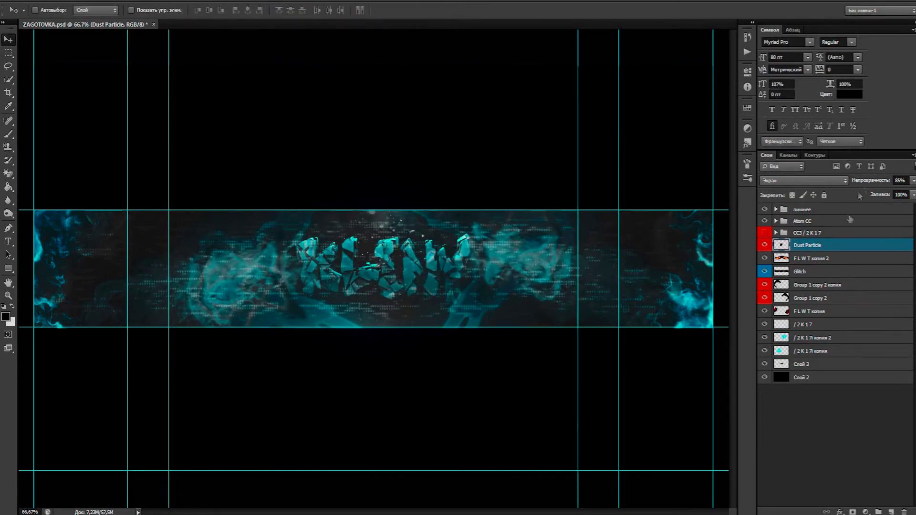
Copy a dark / 2K17 layer from 2K17 pack.psd into the banner and set its opacity to 22%.
left_click(113, 507)
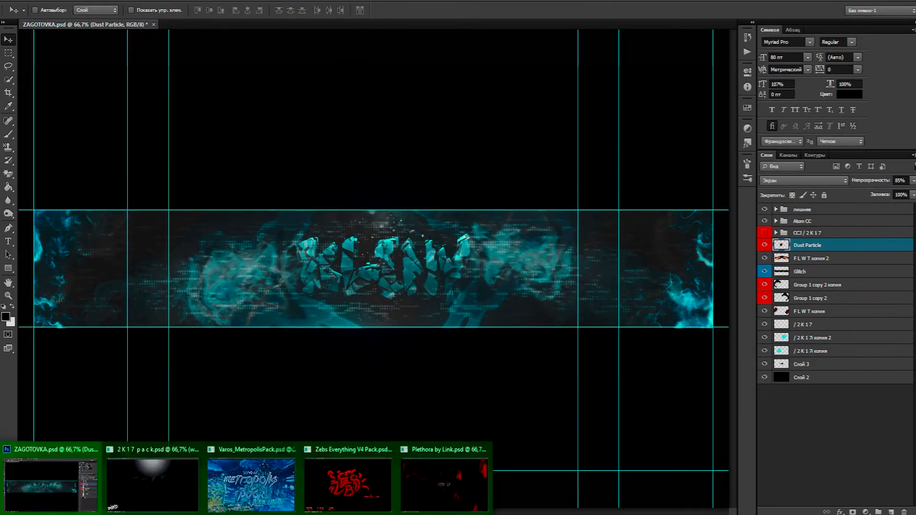
scroll(856, 361, "down", 2)
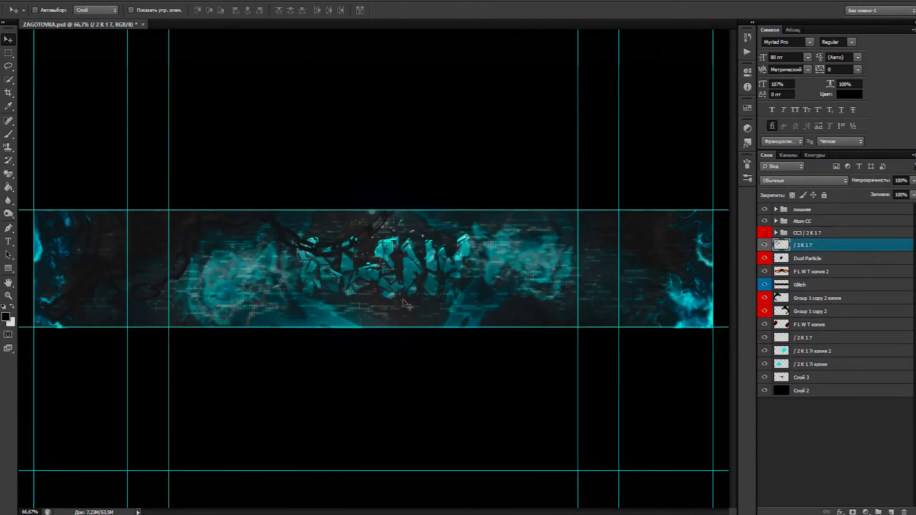
left_click_drag(875, 181, 875, 184)
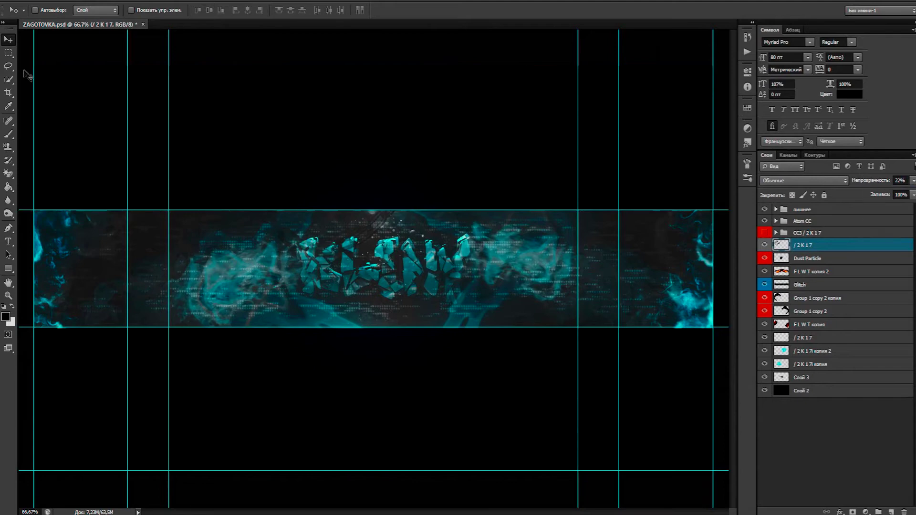
Examine the layers of the PNG group in Plethora by Link.psd.
scroll(828, 403, "down", 10)
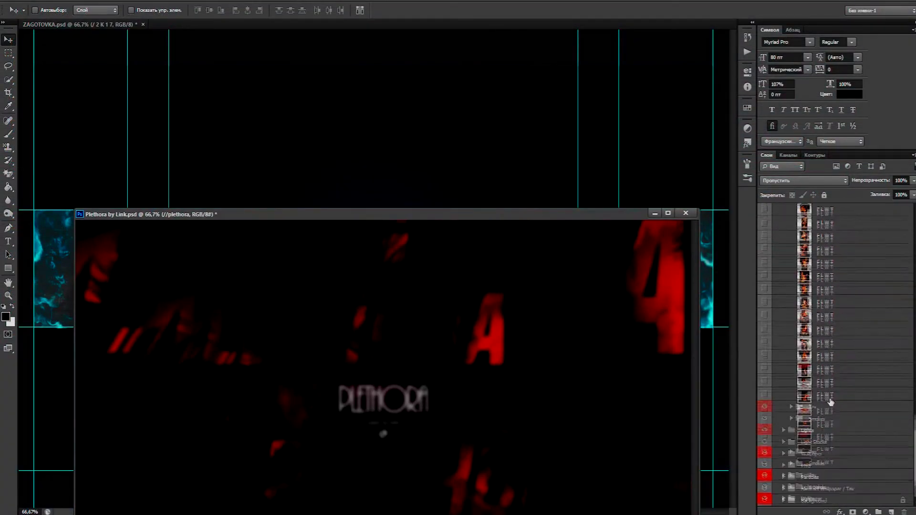
left_click(784, 465)
scroll(783, 464, "down", 2)
left_click(764, 384)
left_click(765, 384)
left_click(764, 424)
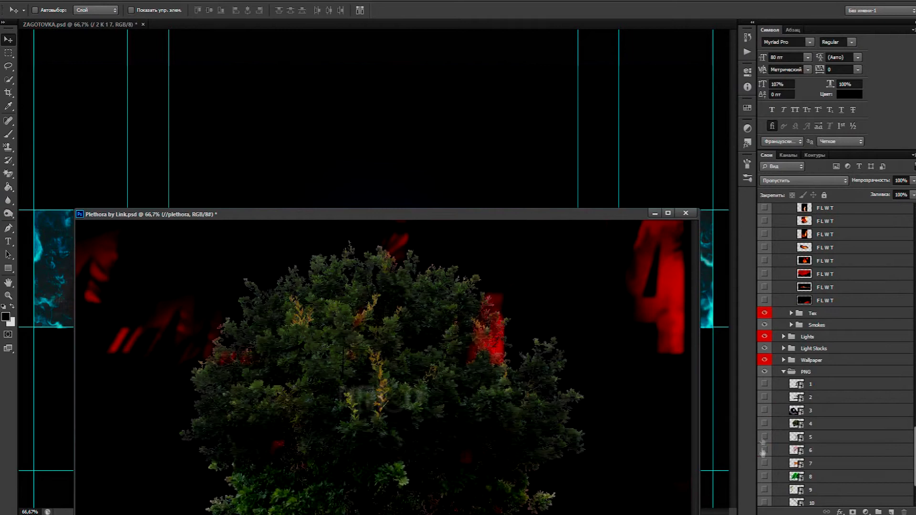
left_click(764, 424)
scroll(764, 454, "down", 1)
left_click(765, 457)
left_click_drag(441, 215, 437, 115)
left_click(764, 456)
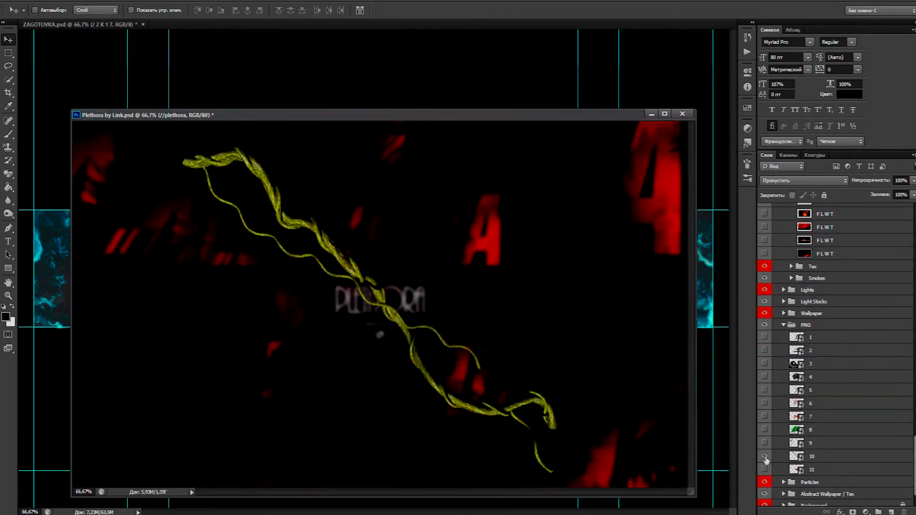
left_click(765, 471)
left_click(765, 472)
left_click(783, 325)
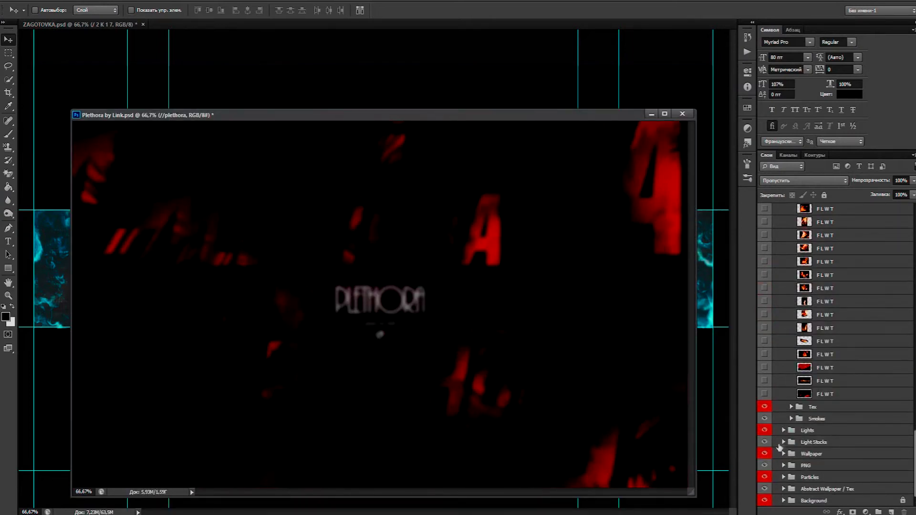
Examine the Smoke layers of the Smokes group in Plethora by Link.psd.
left_click(792, 418)
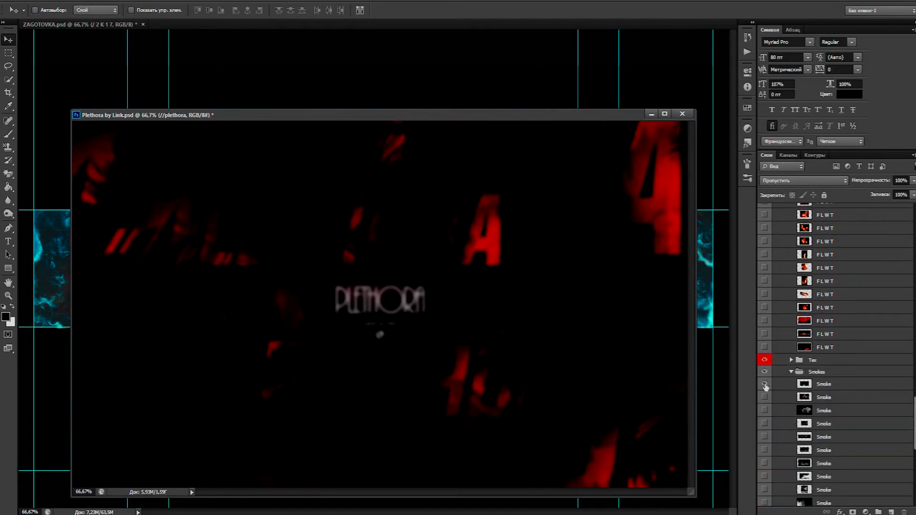
left_click(763, 397)
left_click(765, 410)
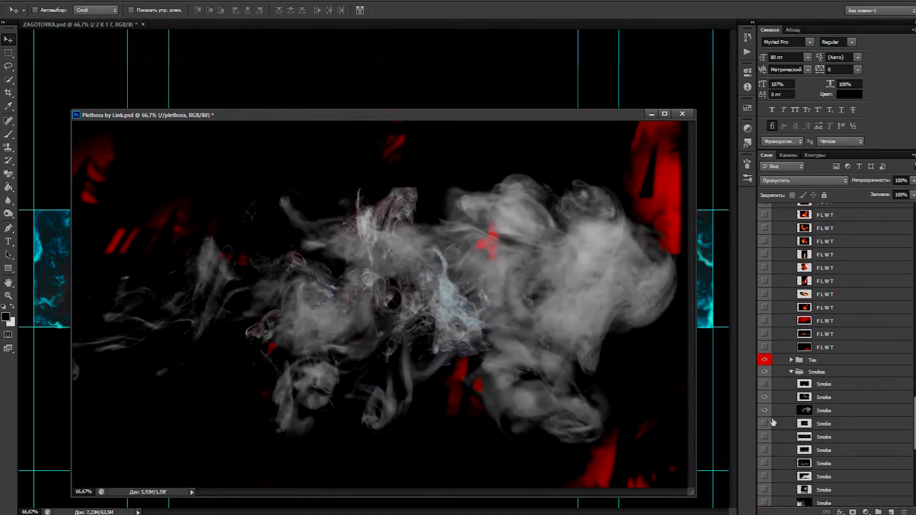
left_click(765, 410)
left_click(764, 437)
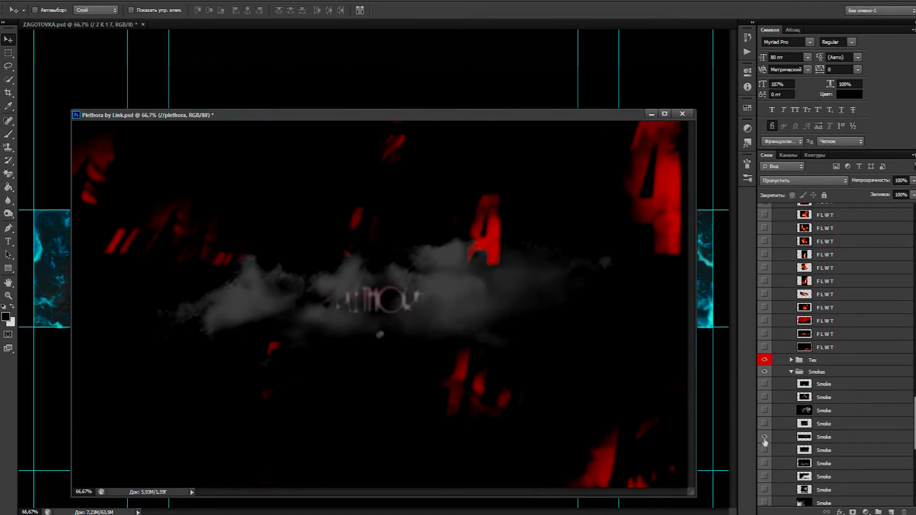
Close the 2K17 pack.psd and Zebs Everything V4 Pack.psd documents.
mouse_move(183, 514)
key("ctrl+Tab")
key("ctrl+Tab")
key("ctrl+w")
left_click(493, 189)
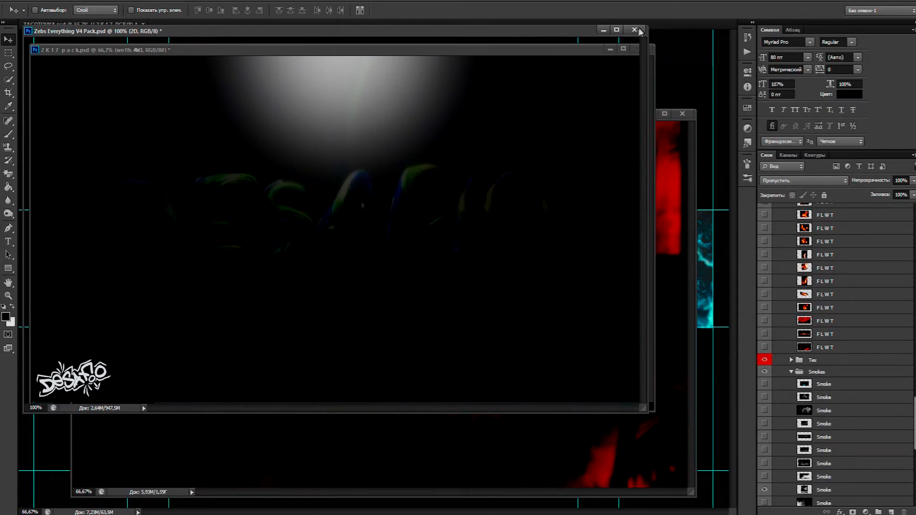
key("ctrl+w")
left_click(482, 189)
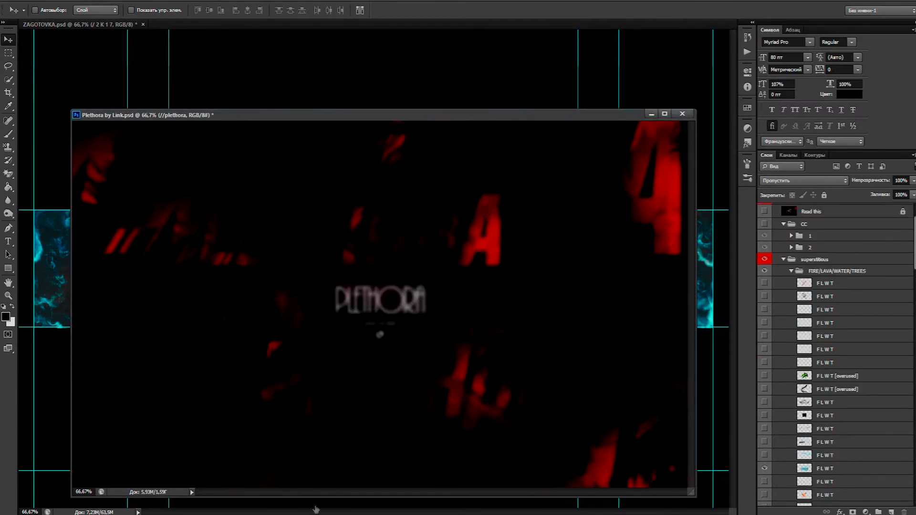
Preview a layer of the Smokes group in Plethora by Link.psd and copy a Smoke layer into the banner.
mouse_move(316, 510)
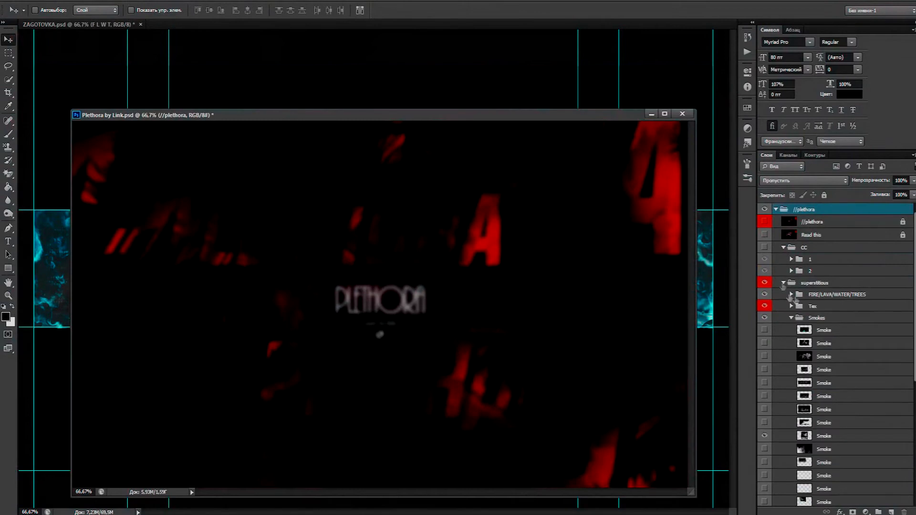
scroll(814, 395, "down", 3)
left_click(764, 407)
left_click(764, 407)
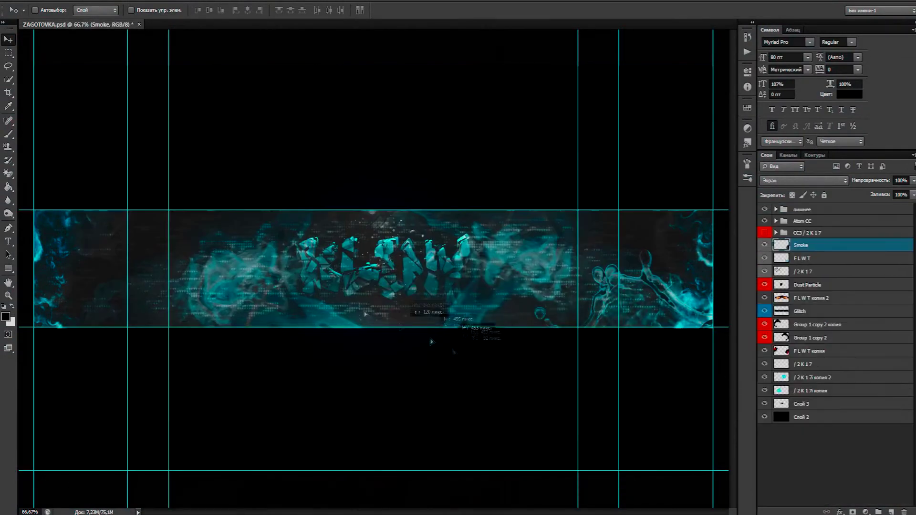
Position the Smoke layer over the banner's left part and reduce its opacity.
left_click_drag(366, 314, 23, 197)
left_click_drag(133, 257, 101, 273)
left_click_drag(879, 184, 864, 184)
Duplicate the Smoke layer, move the copy to the banner's right side and delete the F L W T layer.
right_click(819, 247)
left_click(763, 201)
left_click(553, 155)
left_click_drag(128, 324, 322, 313)
left_click(814, 272)
key("Delete")
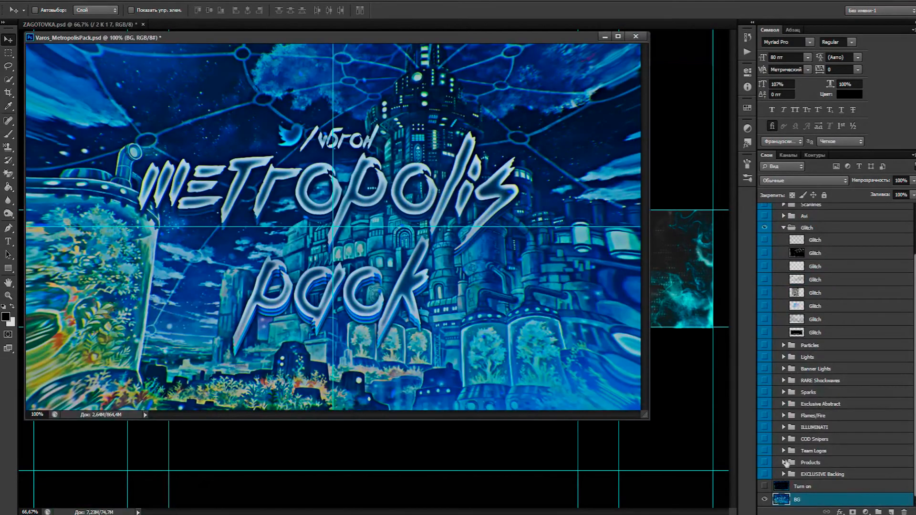
Examine the Flames/Fire layers in Varos_MetropolisPack.psd.
left_click(783, 417)
scroll(788, 430, "down", 7)
left_click(765, 478)
scroll(788, 361, "up", 8)
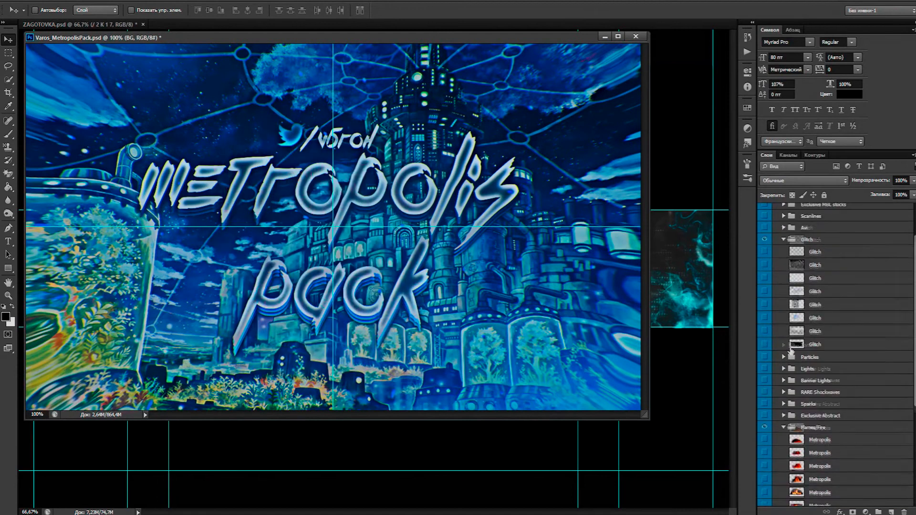
Preview the Particles layers in Varos_MetropolisPack.psd and copy one into the ZAGOTOVKA banner above the / 2K17 layer.
left_click(782, 357)
scroll(785, 362, "down", 2)
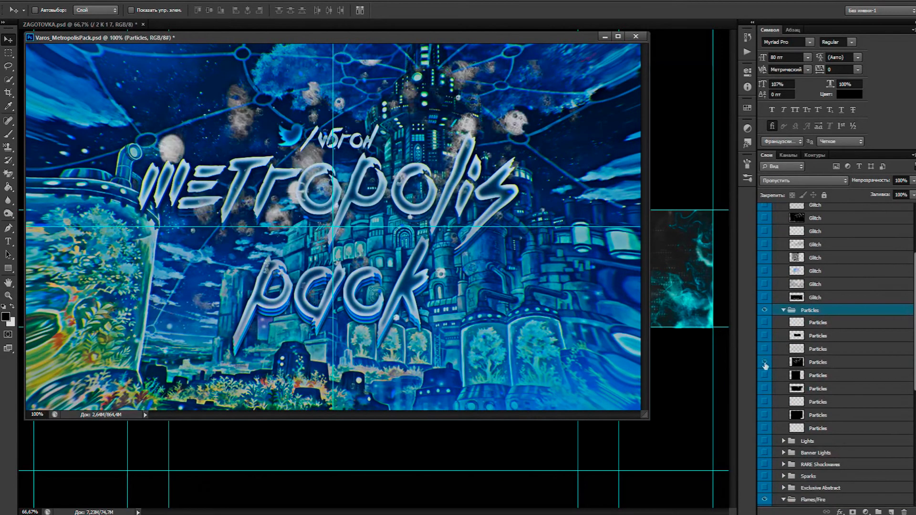
left_click(764, 414)
left_click(765, 415)
left_click(765, 415)
left_click(764, 415)
left_click(765, 428)
left_click(764, 428)
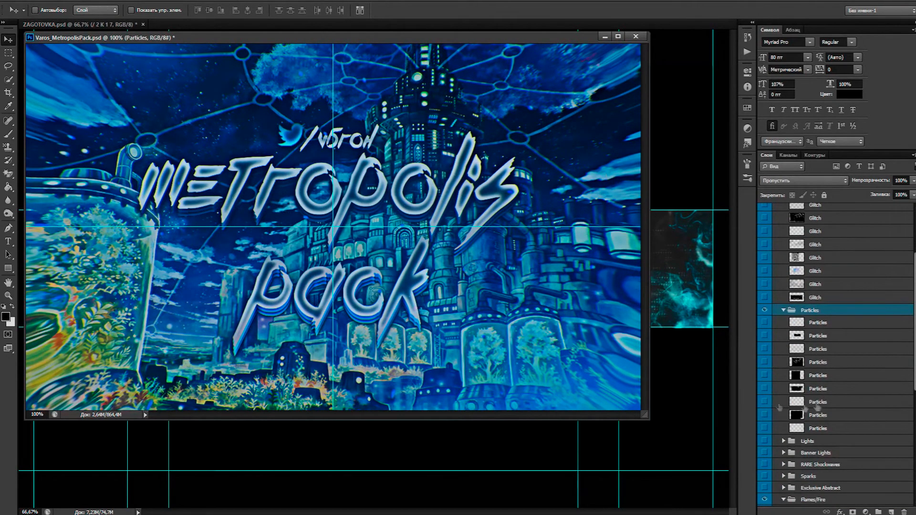
left_click_drag(817, 406, 670, 344)
left_click(603, 35)
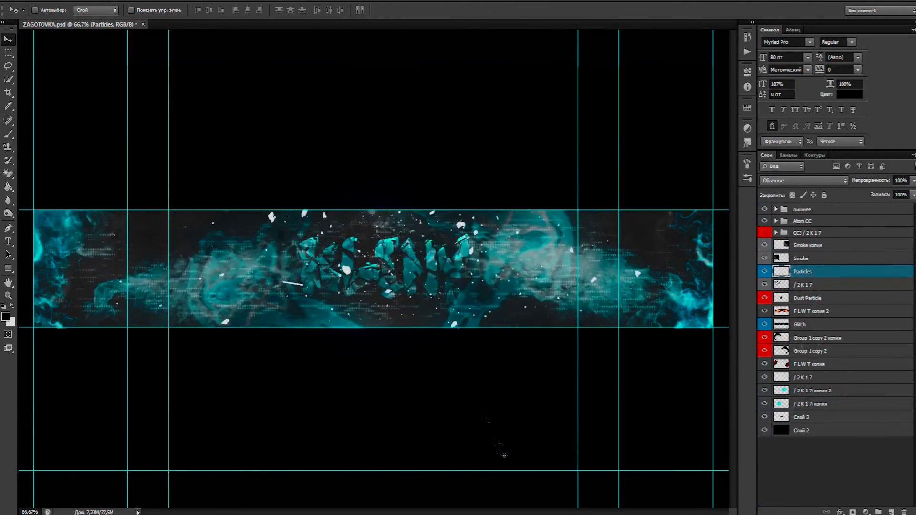
Lower the Particles layer's opacity and change its blend mode.
left_click_drag(887, 181, 877, 184)
left_click(804, 180)
left_click(783, 262)
mouse_move(198, 514)
left_click(201, 483)
scroll(826, 423, "down", 3)
left_click(782, 388)
left_click(765, 414)
left_click(765, 414)
left_click(765, 427)
left_click(765, 426)
left_click_drag(811, 427, 679, 375)
left_click(605, 37)
left_click_drag(644, 409, 155, 275)
left_click_drag(883, 184, 873, 186)
left_click_drag(757, 272, 737, 284)
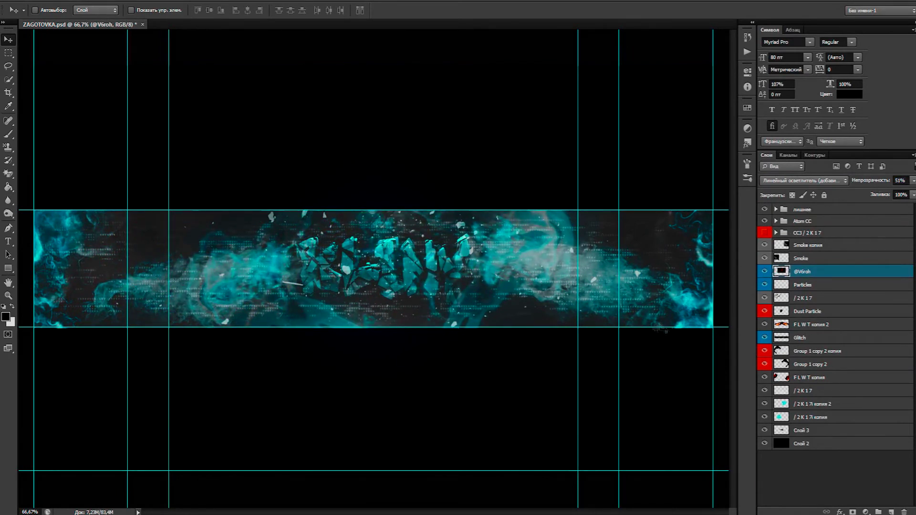
Create a new layer directly above Smoke копия and set the brush colour to dark navy blue.
key("b")
left_click(7, 317)
left_click(715, 349)
left_click(891, 511)
left_click_drag(812, 276, 811, 241)
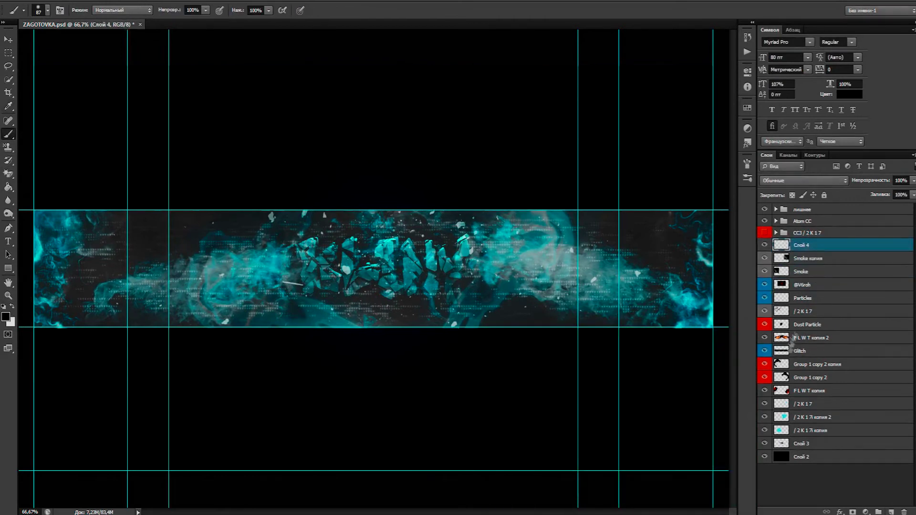
left_click(5, 317)
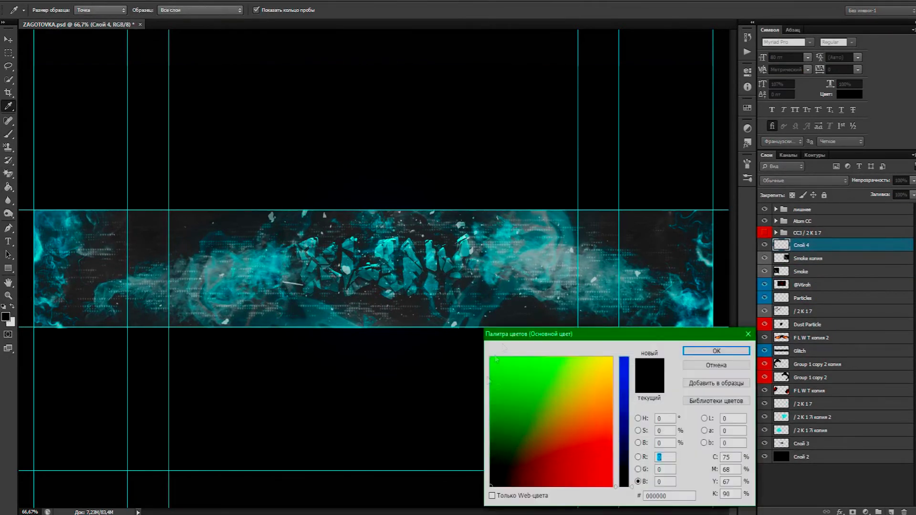
left_click(624, 449)
left_click(490, 485)
left_click(715, 351)
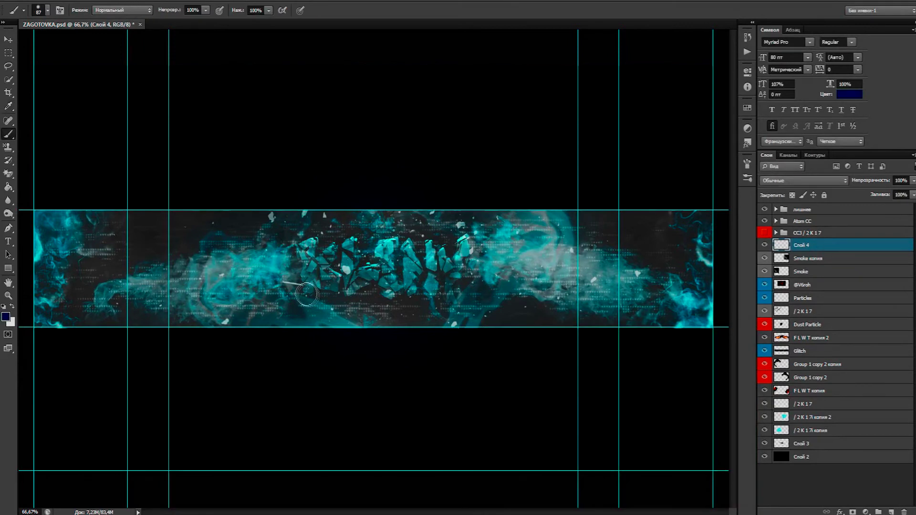
Dab soft dark-blue spots over and around the shattered text on Слой 4 with the 87 px brush.
left_click(311, 296)
left_click(420, 291)
left_click(357, 229)
left_click(279, 242)
left_click(463, 244)
left_click(338, 280)
left_click(462, 287)
left_click(555, 273)
key("ctrl+z")
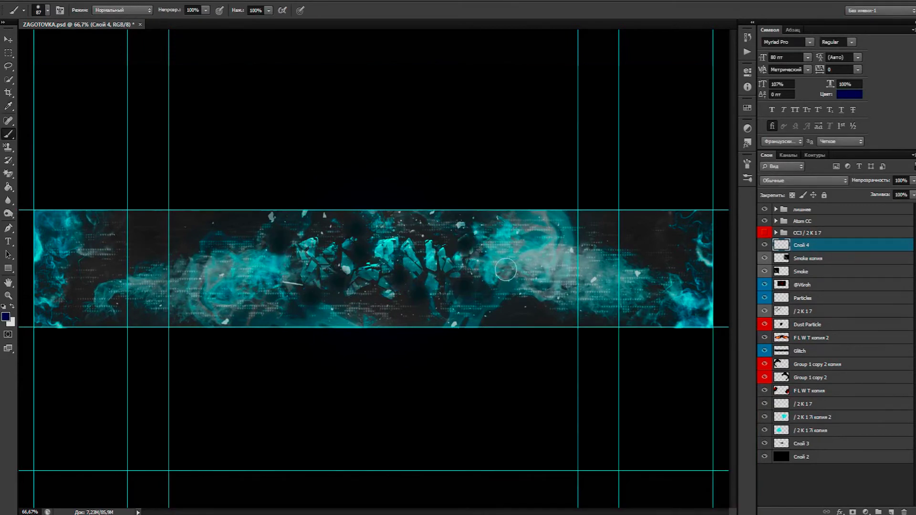
left_click(446, 261)
left_click(406, 251)
Set Слой 4's blend mode to Темнее and its fill to 44%.
mouse_move(877, 184)
left_mouse_down()
mouse_move(862, 183)
mouse_move(880, 184)
left_mouse_up()
left_click(795, 182)
left_click(773, 299)
left_click(804, 180)
left_click(792, 241)
left_click(881, 196)
Paint bright blue over the shattered text on Слой 4 and set the layer's fill to 35%.
left_click(5, 317)
left_click_drag(624, 433, 624, 361)
left_click(715, 350)
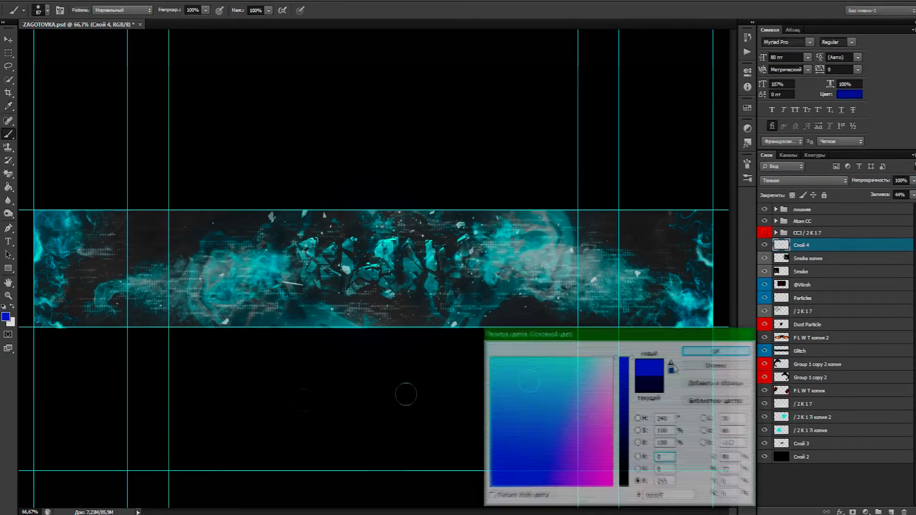
mouse_move(438, 296)
left_mouse_down()
mouse_move(357, 304)
mouse_move(334, 317)
mouse_move(374, 232)
mouse_move(339, 252)
left_mouse_up()
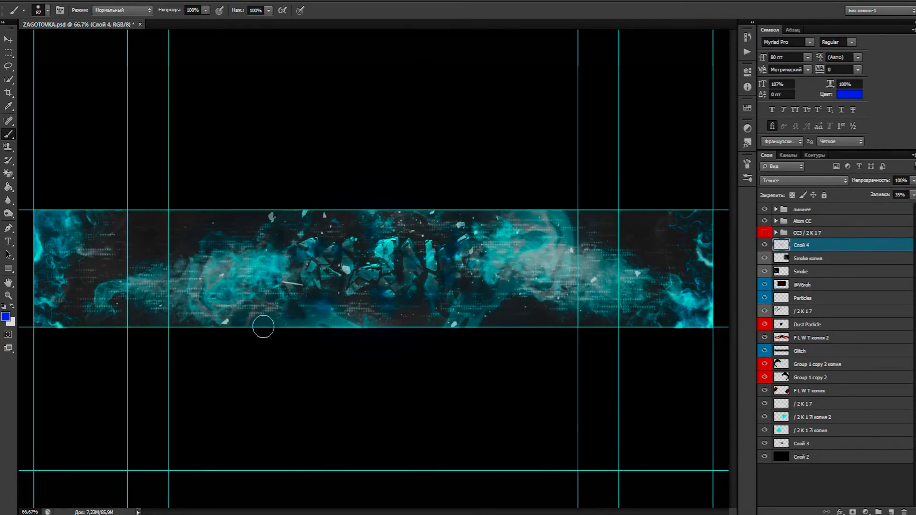
Add a bright-blue Outer Glow with added noise to Слой 4.
right_click(814, 245)
left_click(716, 174)
left_click(477, 398)
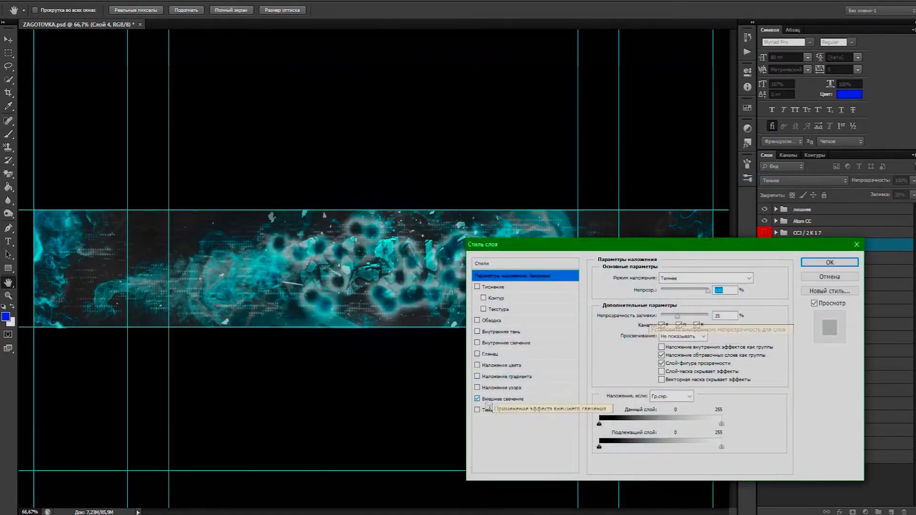
left_click(496, 400)
left_click(637, 314)
left_click(494, 470)
left_click_drag(623, 390, 624, 359)
left_click(716, 350)
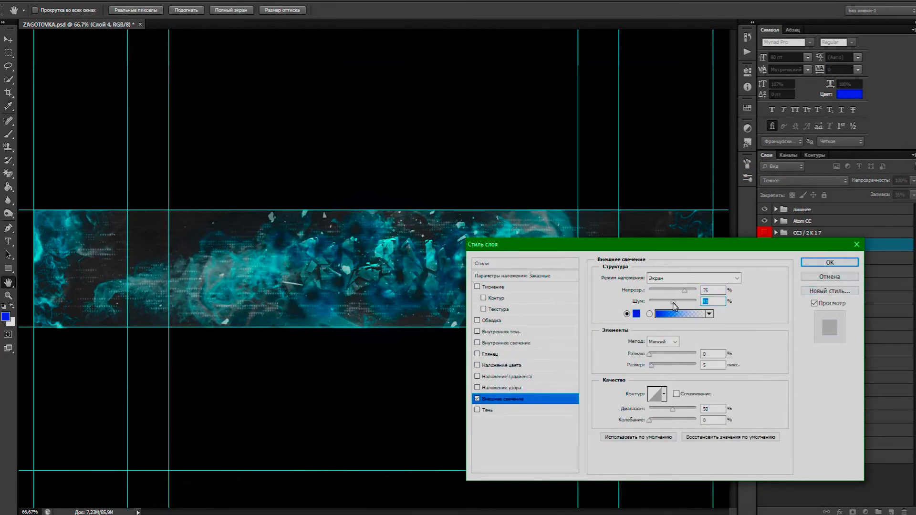
left_click(817, 262)
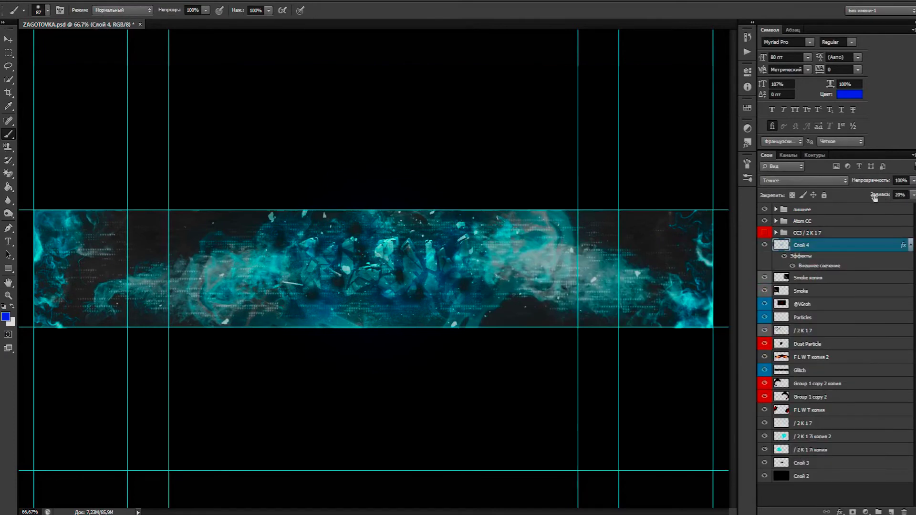
Place Слой 4 at 2% fill directly above Слой 2, and move Слой 3 directly below Glitch.
left_click_drag(875, 197, 866, 198)
left_click_drag(831, 248, 828, 479)
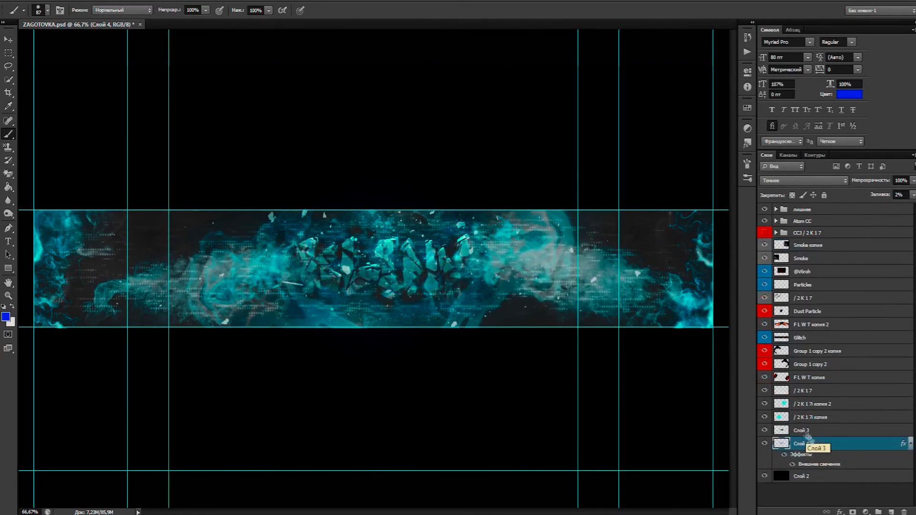
left_click_drag(796, 409, 802, 357)
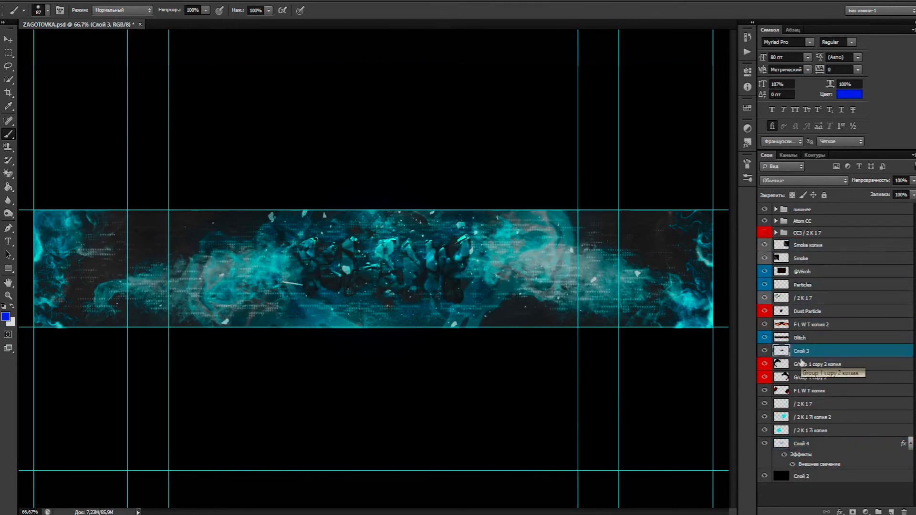
left_click(821, 446)
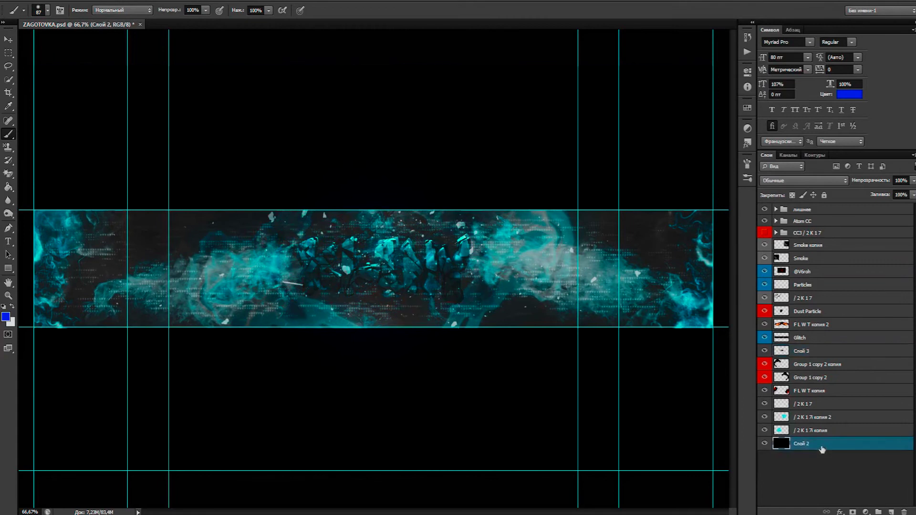
Set the brush colour to bright green 00ff00 and enlarge the brush to 401 px.
left_click(7, 318)
left_click(624, 486)
left_click(490, 358)
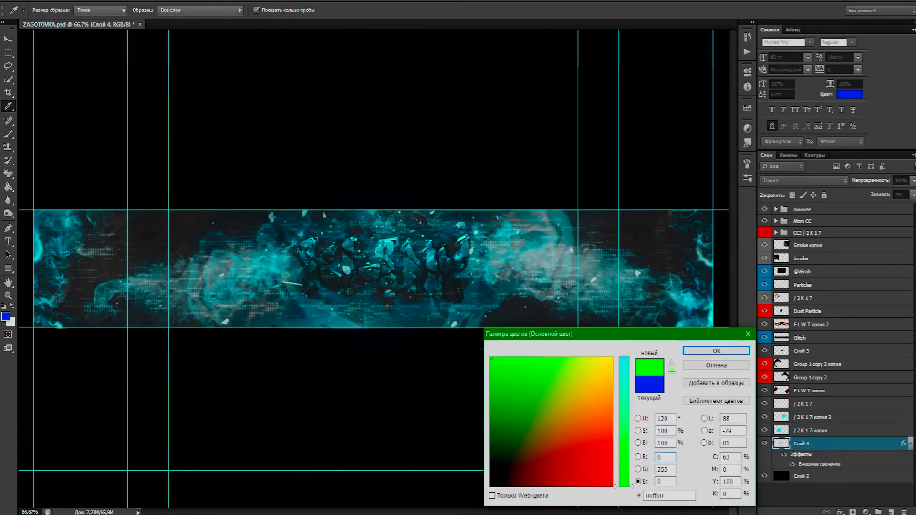
left_click(716, 350)
right_click(136, 265)
Try green brush strokes on both sides of the banner on Слой 4, and undo them.
mouse_move(204, 288)
left_mouse_down()
mouse_move(216, 288)
mouse_move(120, 224)
mouse_move(159, 258)
left_mouse_up()
left_click(79, 270)
left_click_drag(592, 302, 648, 272)
key("ctrl+alt+z")
key("ctrl+alt+z")
key("ctrl+alt+z")
Dab large green glows across the banner on a new layer above Smoke копия and set its fill to 46%.
left_click(811, 351)
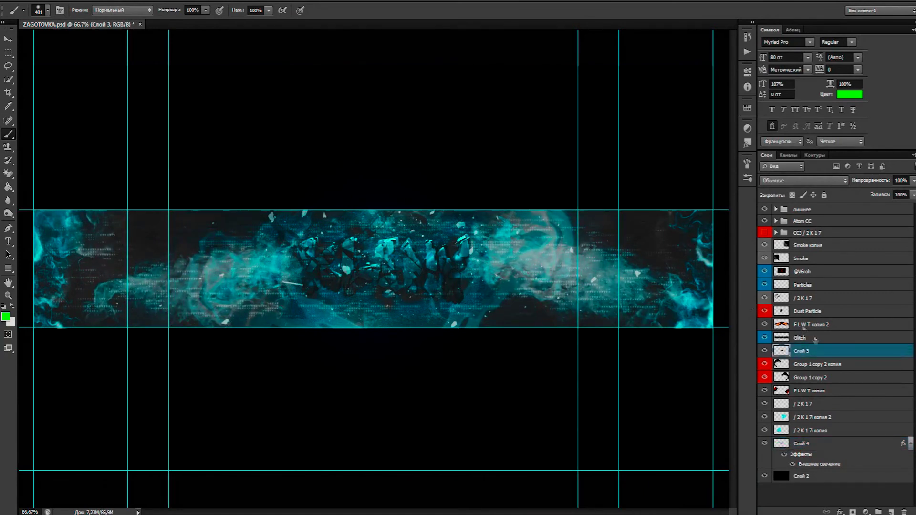
left_click(891, 512)
left_click_drag(809, 353, 809, 237)
left_click(155, 260)
left_click(606, 258)
left_click(512, 283)
left_click(317, 316)
left_click(72, 320)
left_click(690, 255)
mouse_move(885, 194)
left_mouse_down()
mouse_move(862, 196)
mouse_move(870, 206)
left_mouse_up()
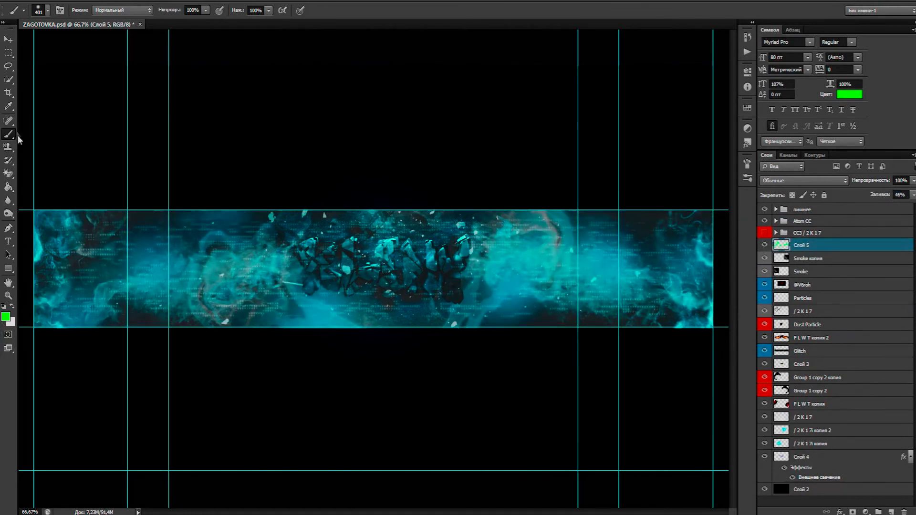
Draw a rectangular selection around the shattered text with Слой 3 active.
left_click(8, 201)
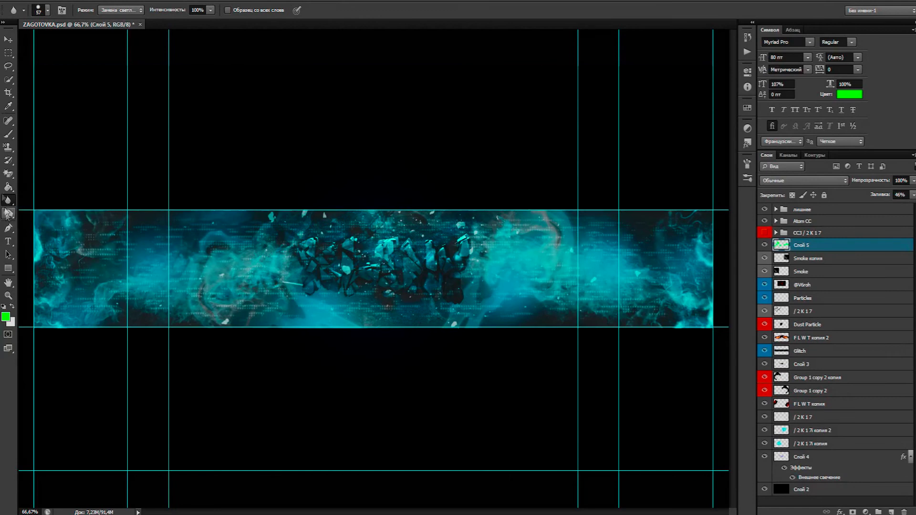
left_click(8, 53)
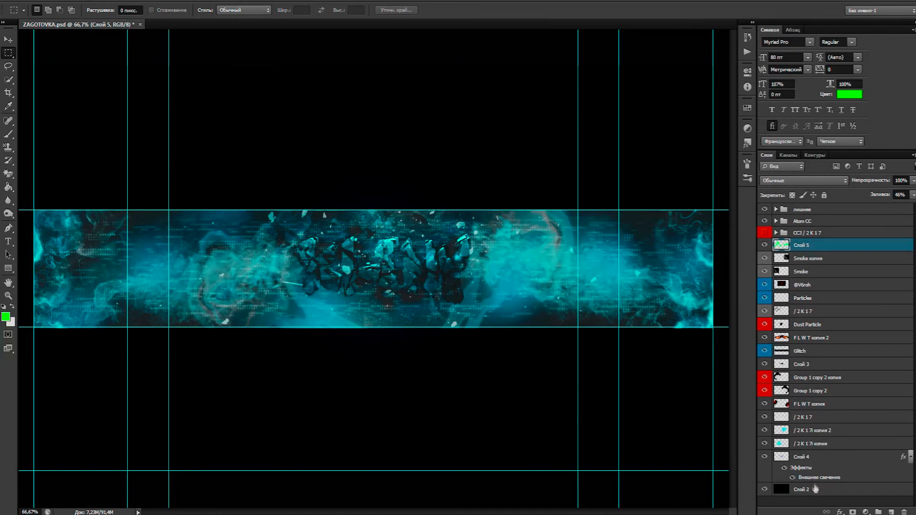
left_click(805, 366)
left_click_drag(287, 226, 481, 316)
right_click(404, 285)
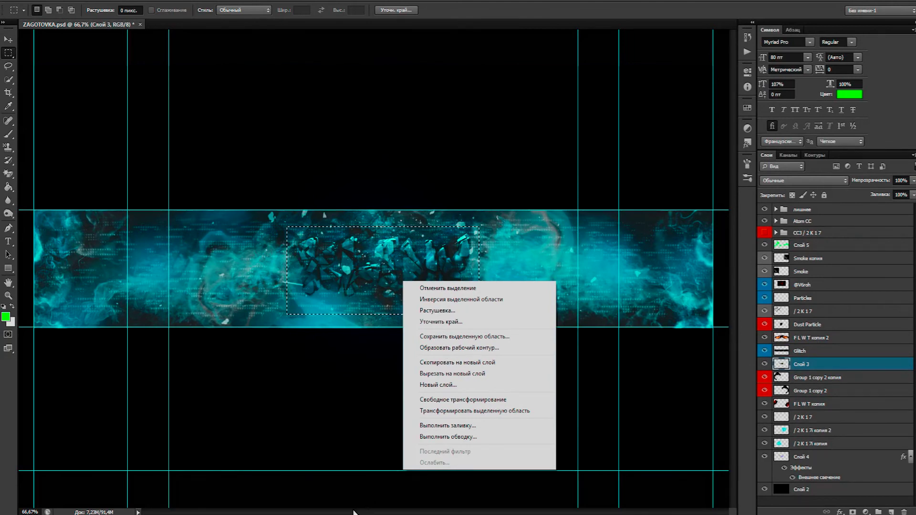
left_click(49, 476)
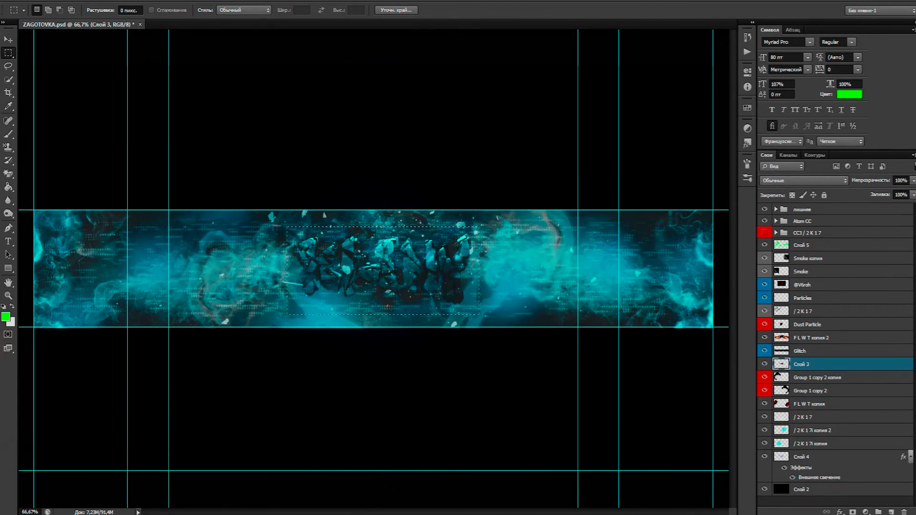
right_click(322, 252)
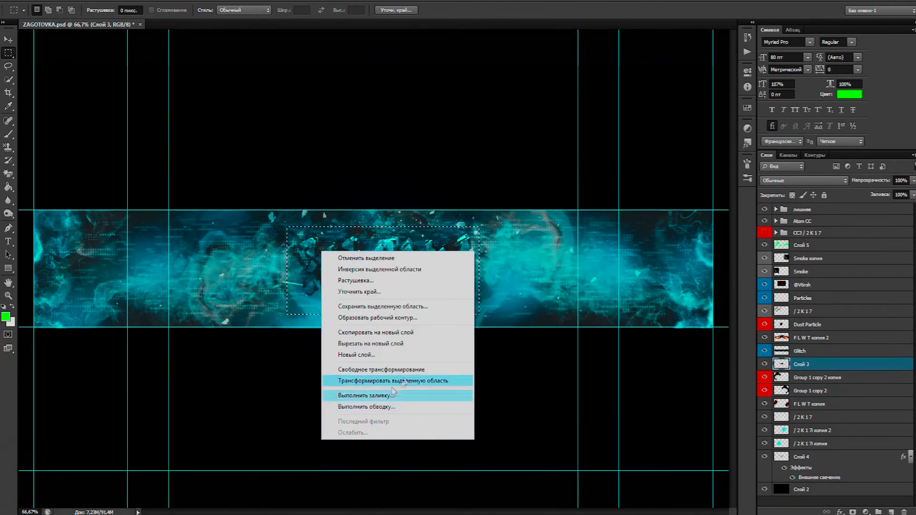
left_click(381, 396)
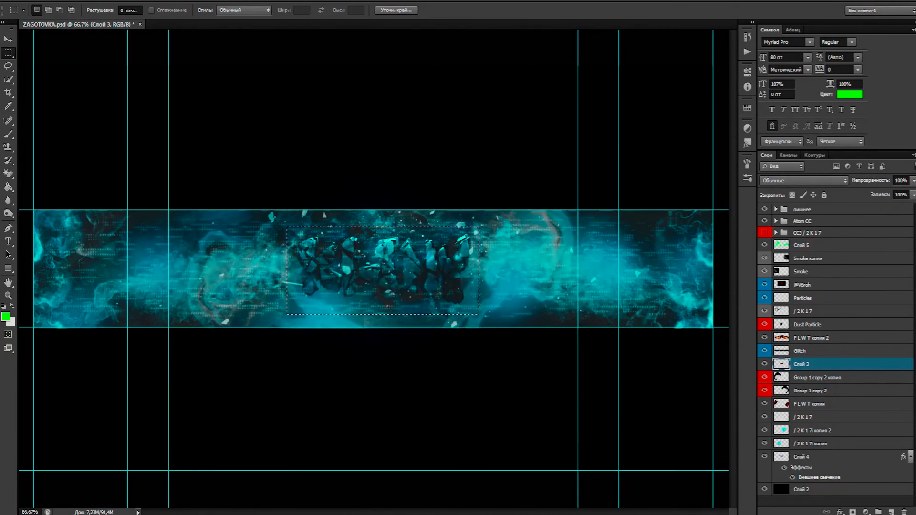
Try a Brightness/Contrast adjustment layer with brightness 31 on the selected text area, and delete it.
mouse_move(681, 123)
left_mouse_down()
mouse_move(714, 122)
mouse_move(690, 125)
left_mouse_up()
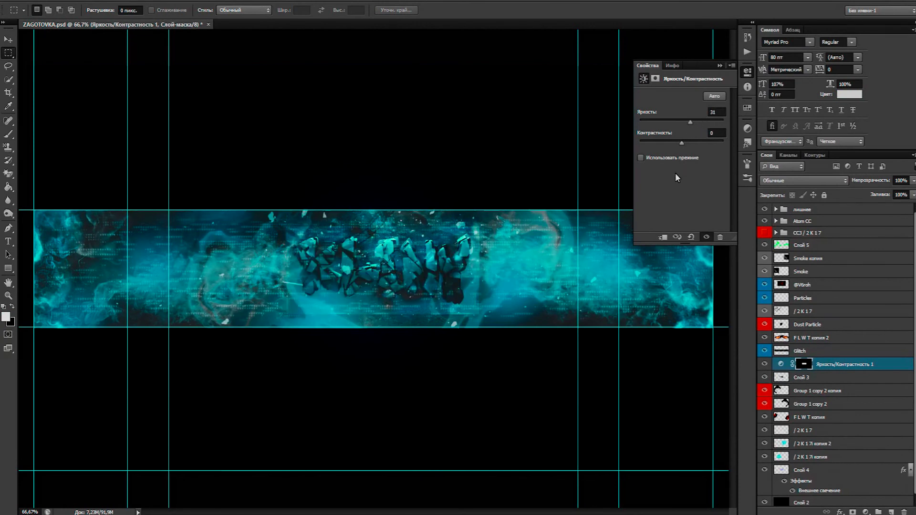
left_click(720, 66)
left_click(831, 366)
key("Delete")
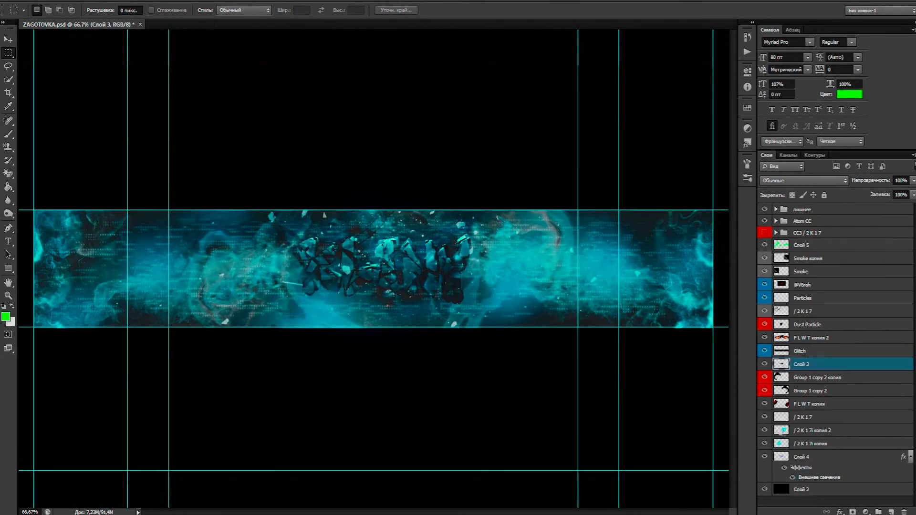
Try a Brightness/Contrast adjustment layer with brightness 45 above and below Слой 3, and delete it.
left_click(866, 512)
left_click(834, 328)
left_click_drag(682, 123, 694, 122)
left_click_drag(785, 365, 785, 383)
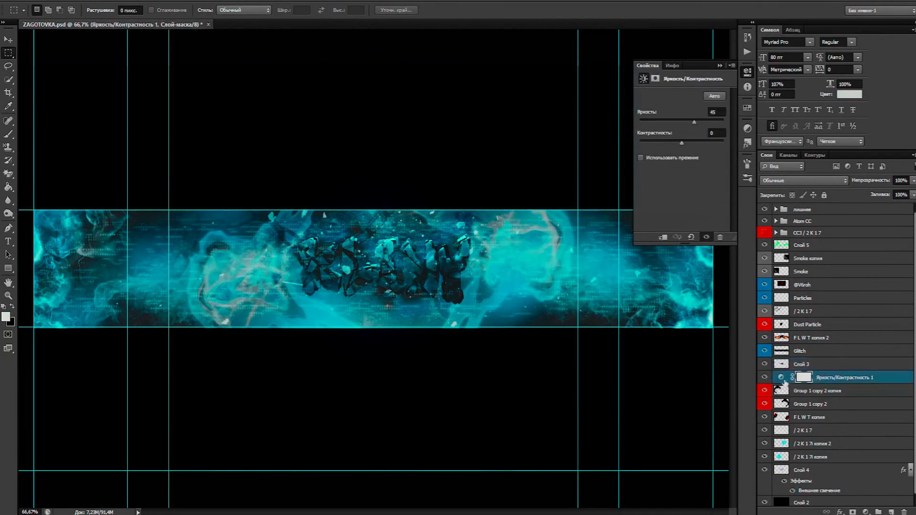
key("ctrl+z")
left_click(803, 376)
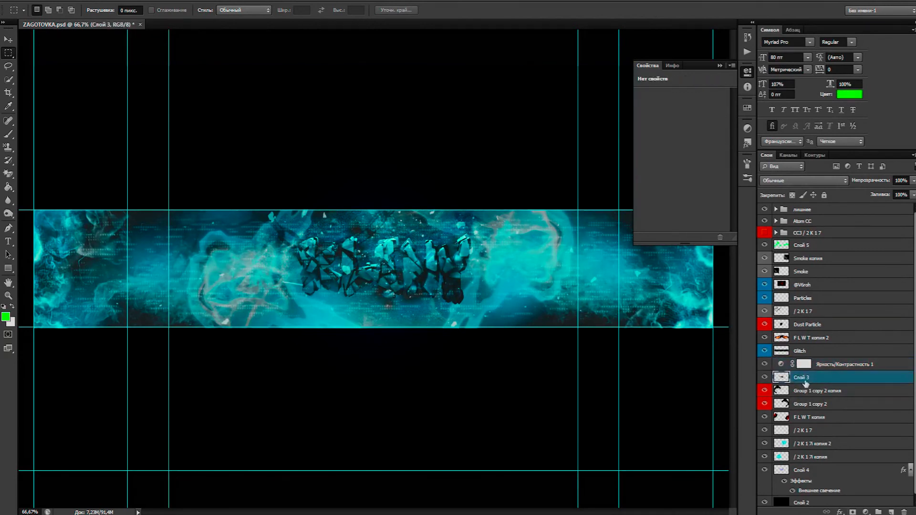
left_click(720, 66)
left_click(828, 367)
key("Delete")
Apply a Brightness/Contrast correction directly to Слой 3 with brightness 74 and contrast 1.
left_click(108, 1)
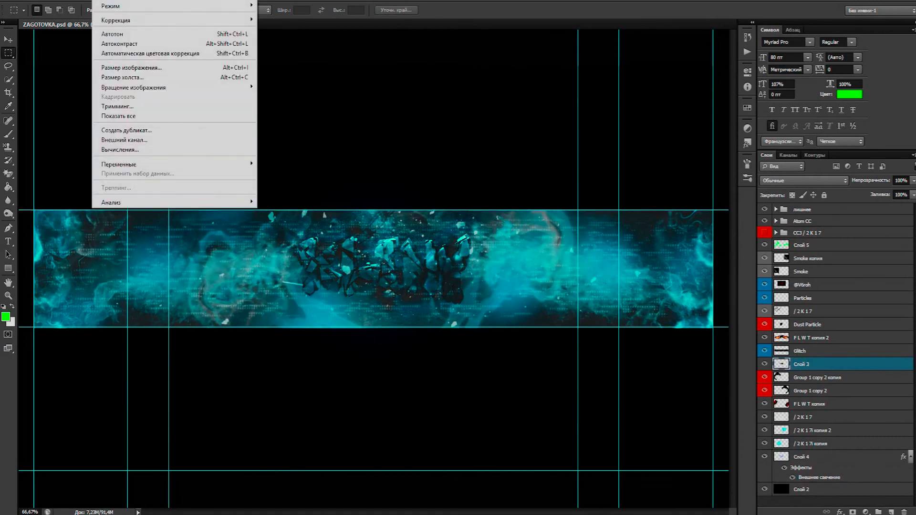
mouse_move(129, 21)
left_click(296, 20)
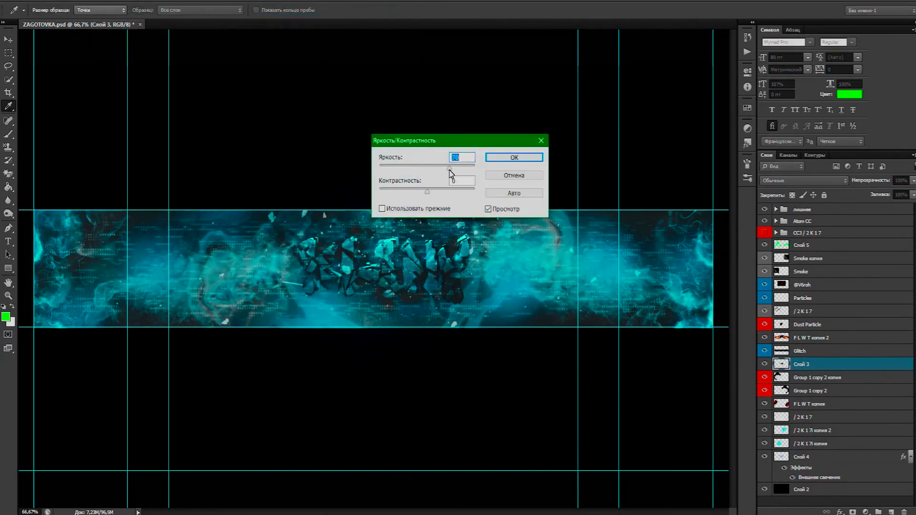
left_click_drag(447, 193, 380, 191)
left_click_drag(519, 177, 450, 168)
left_click_drag(380, 191, 474, 192)
left_click_drag(475, 192, 428, 192)
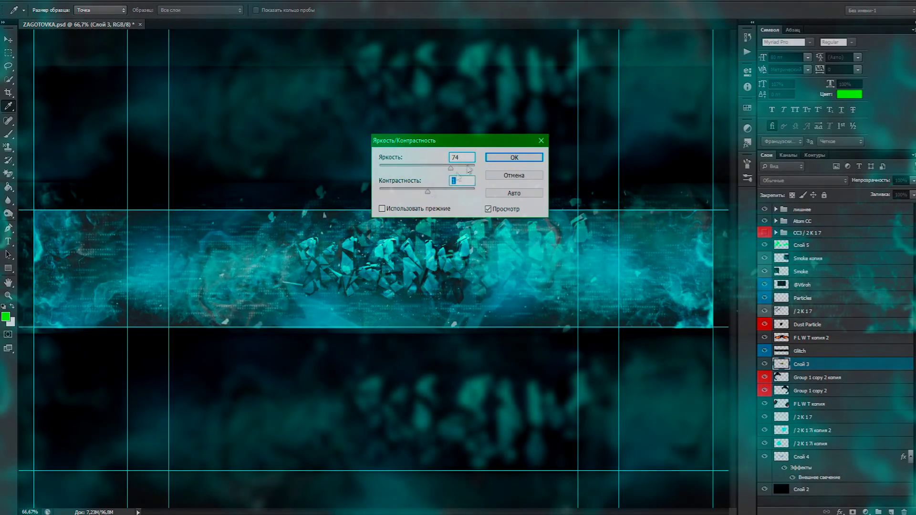